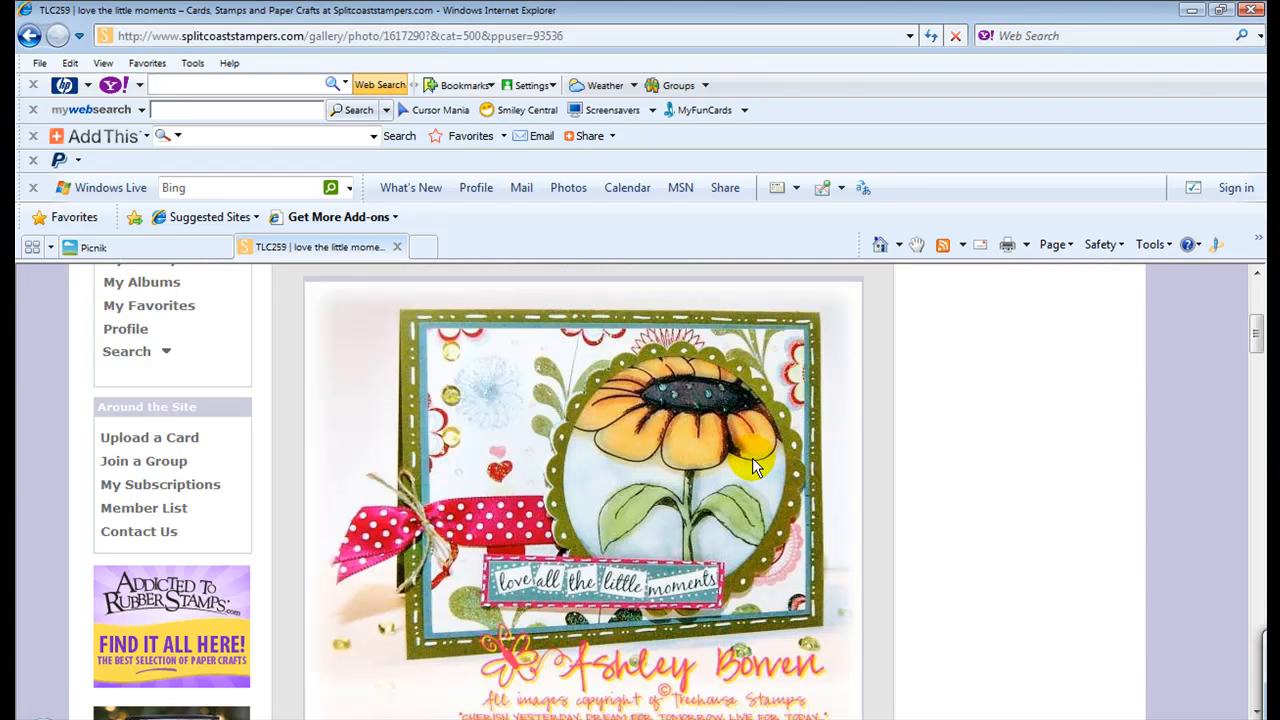
- Examine the finished "love the little moments" card photo on the gallery page in full-screen view
scroll(752, 465, "down", 2)
key("F11")
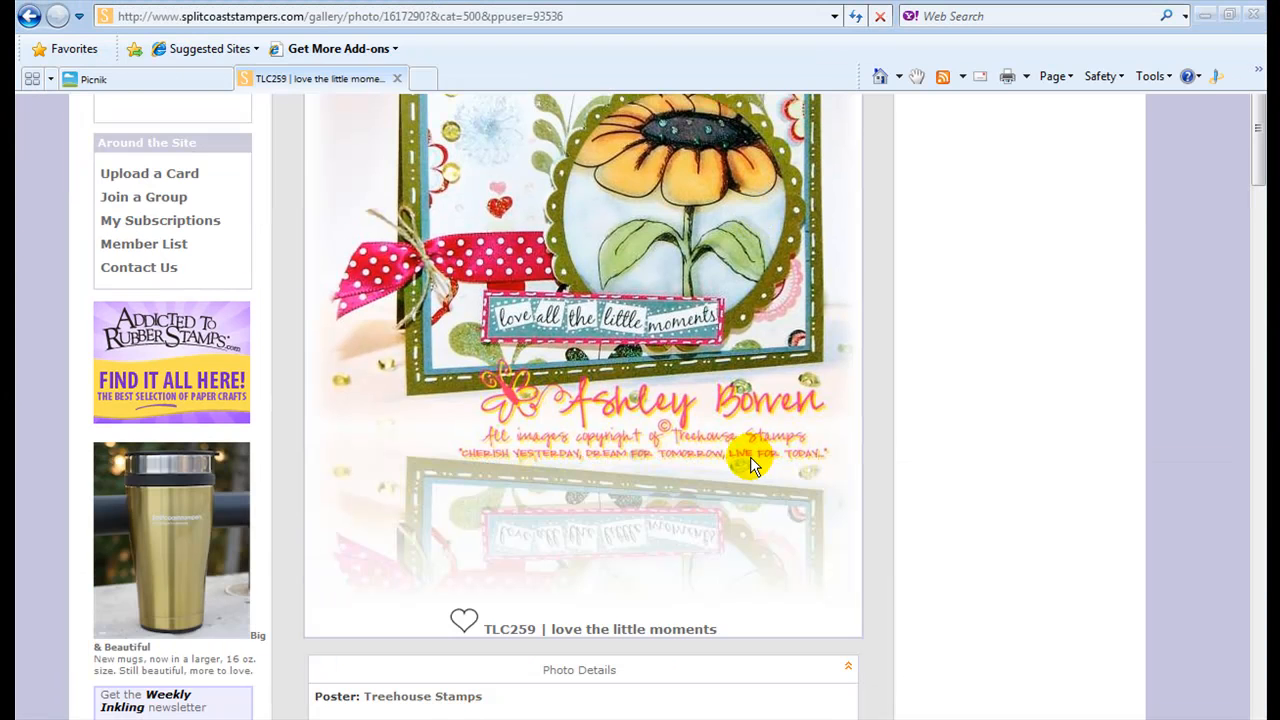
scroll(903, 520, "down", 2)
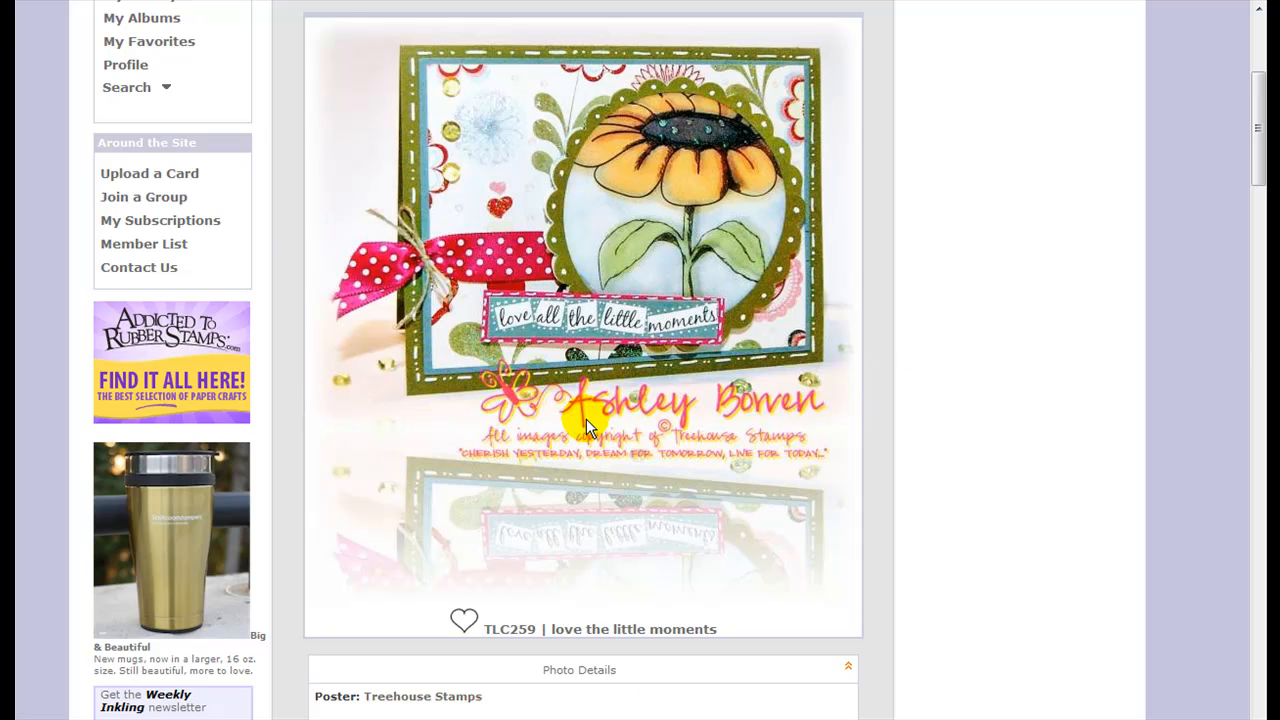
key("F11")
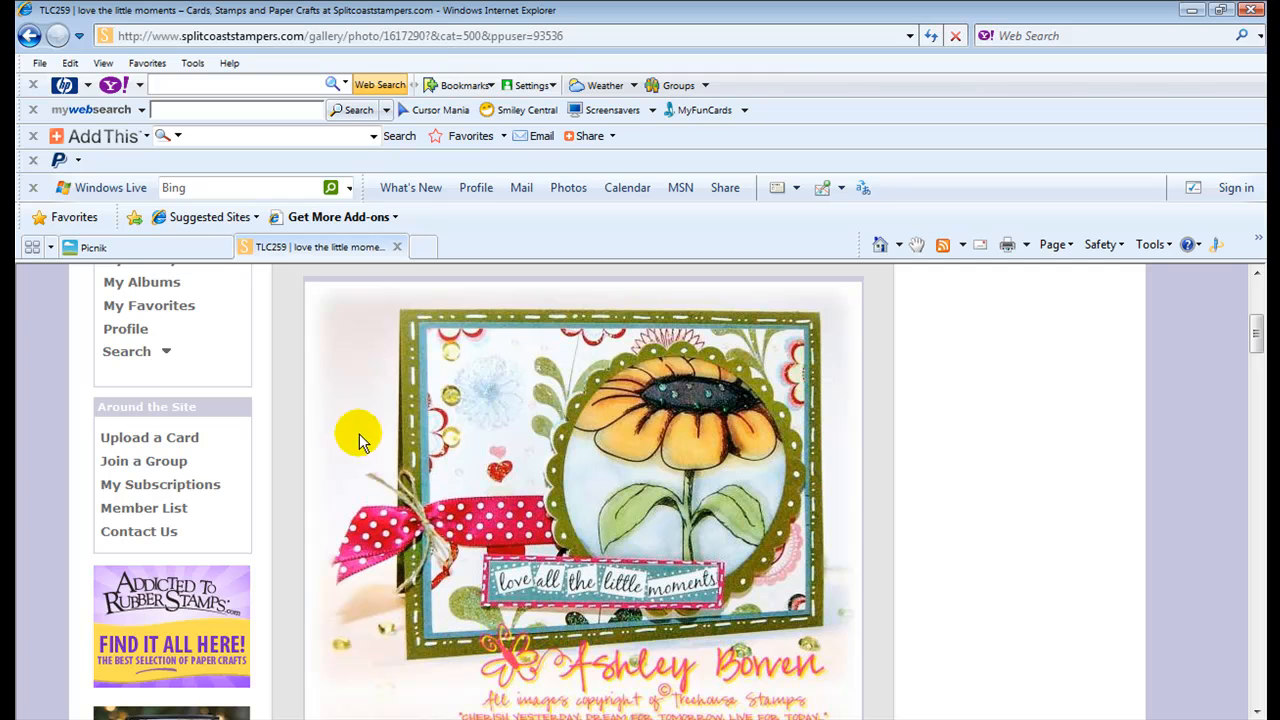
- Review the unedited DSC_0526 card photo in Microsoft Office Picture Manager, and return to the Picnik page in the browser
left_click(446, 706)
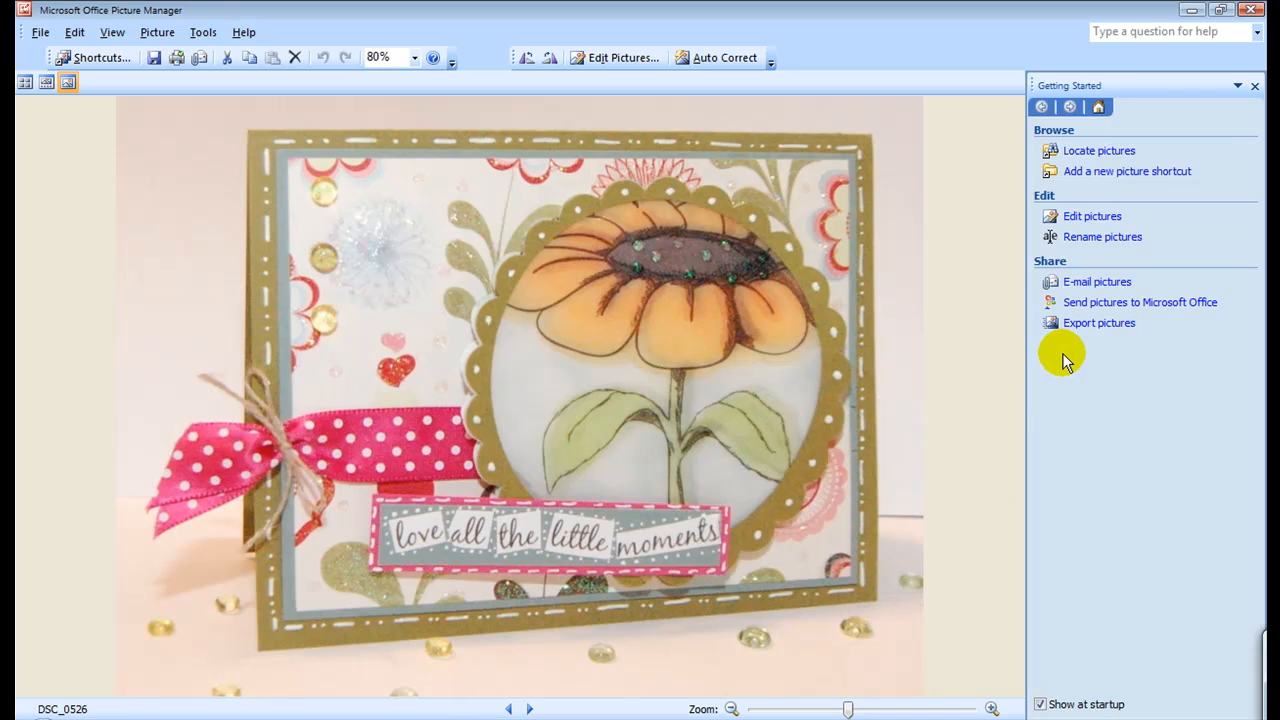
left_click(1190, 12)
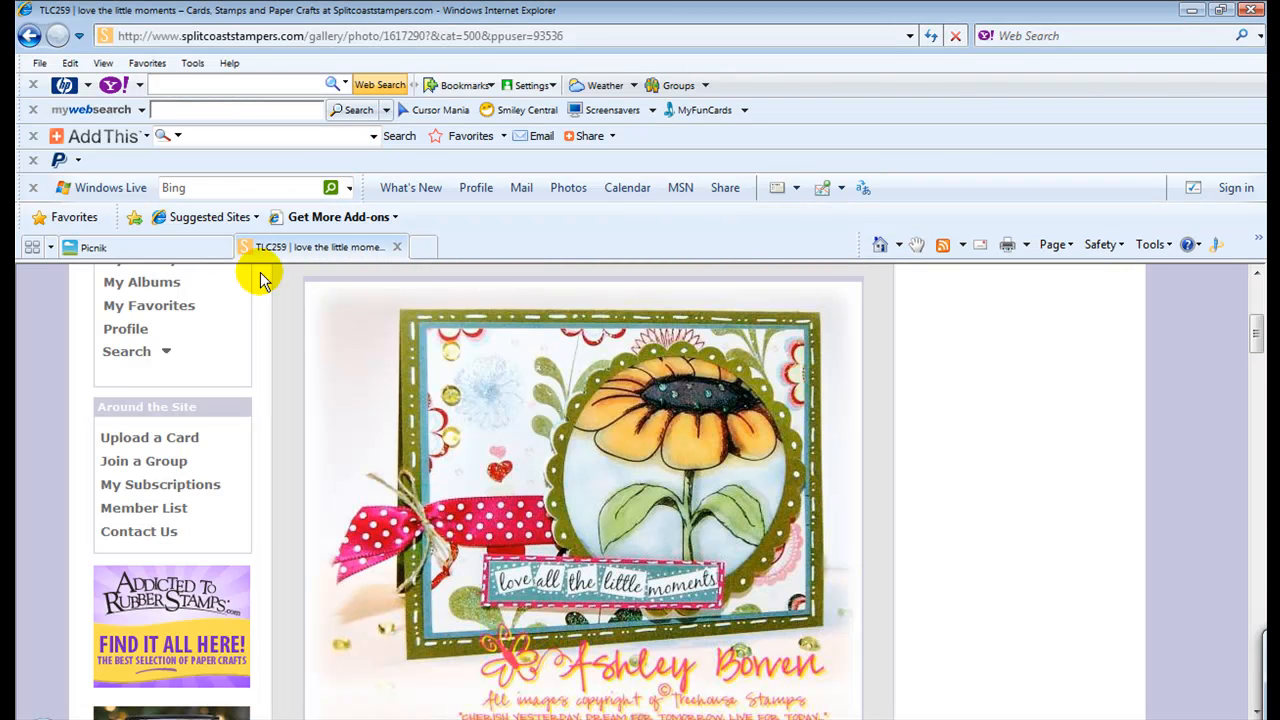
left_click(150, 248)
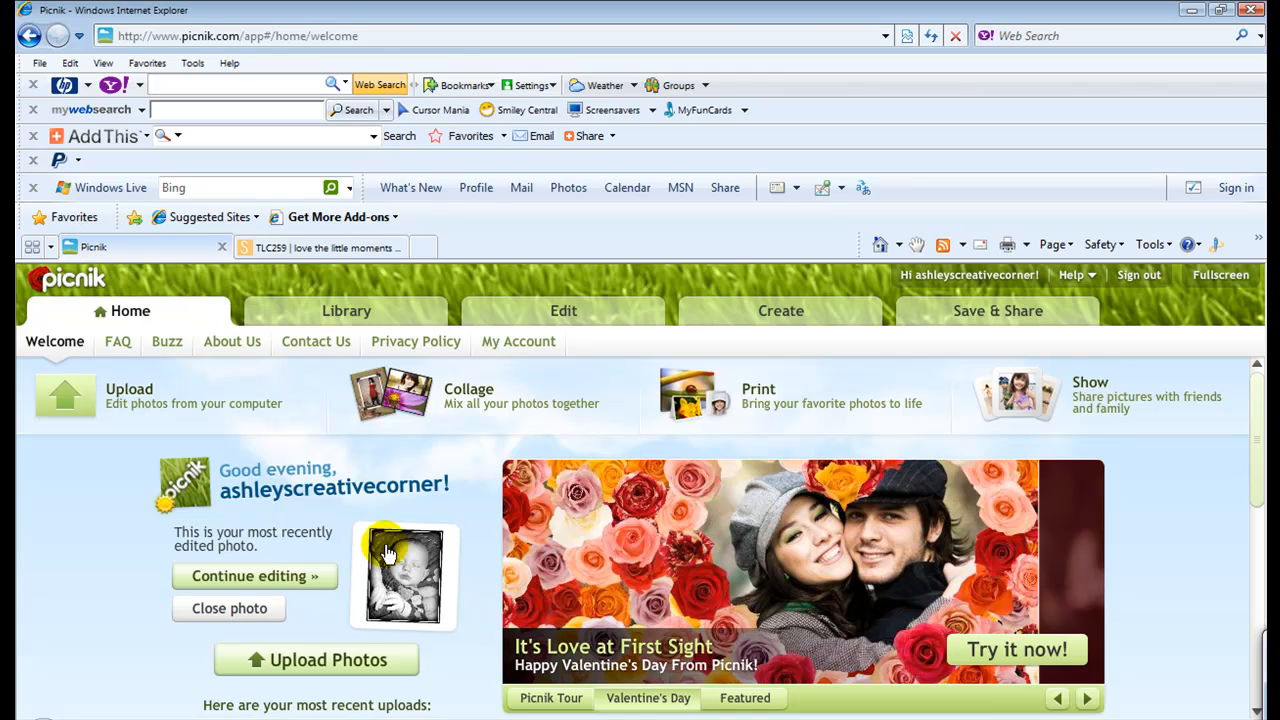
left_click(289, 660)
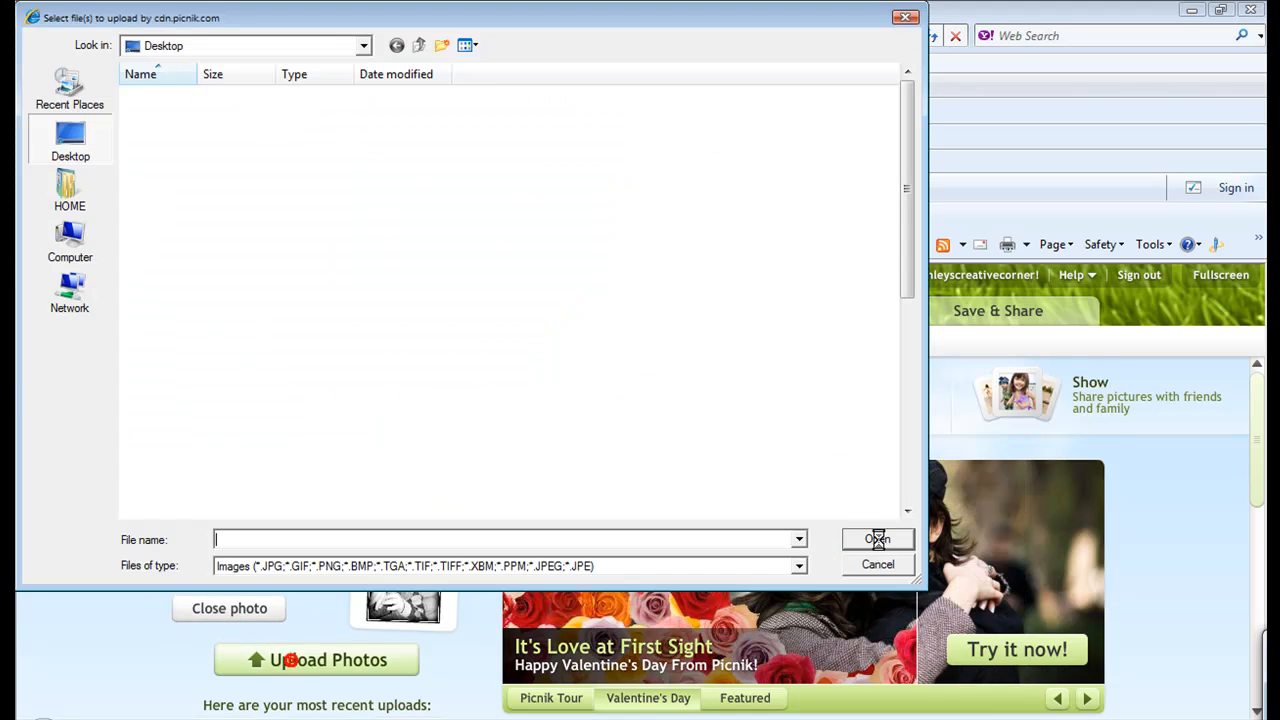
scroll(850, 380, "down", 5)
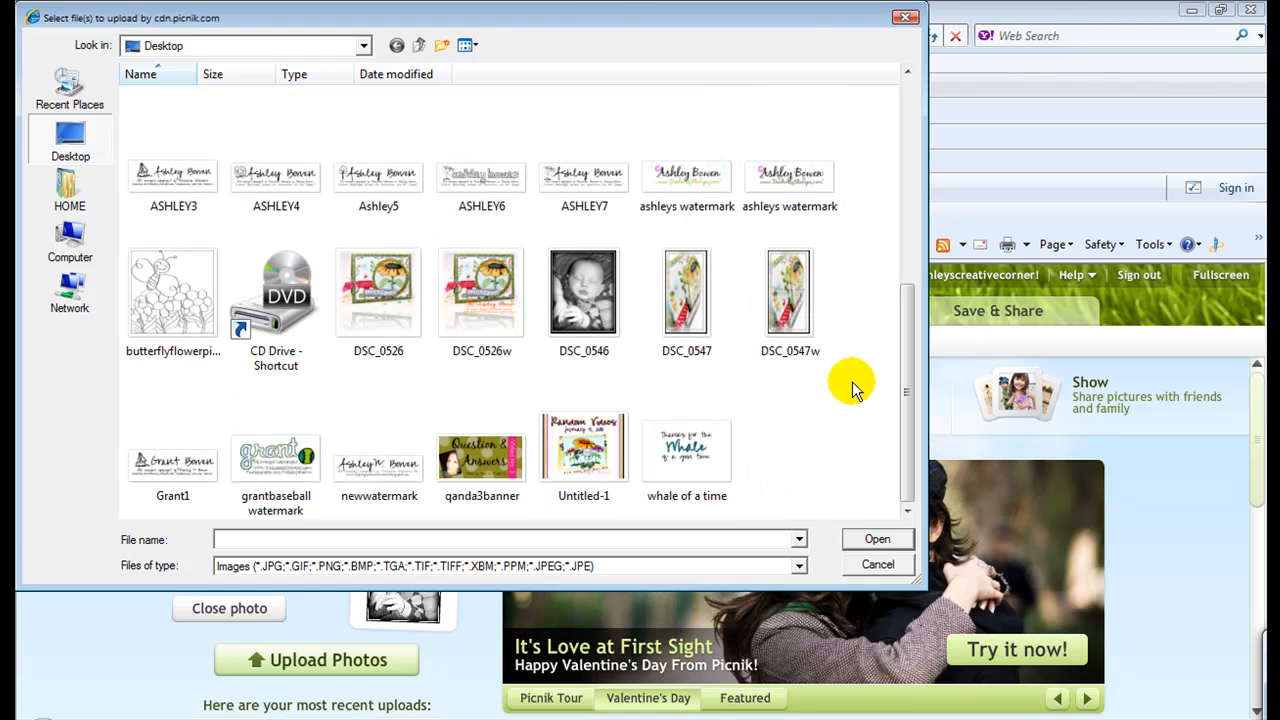
left_click(420, 314)
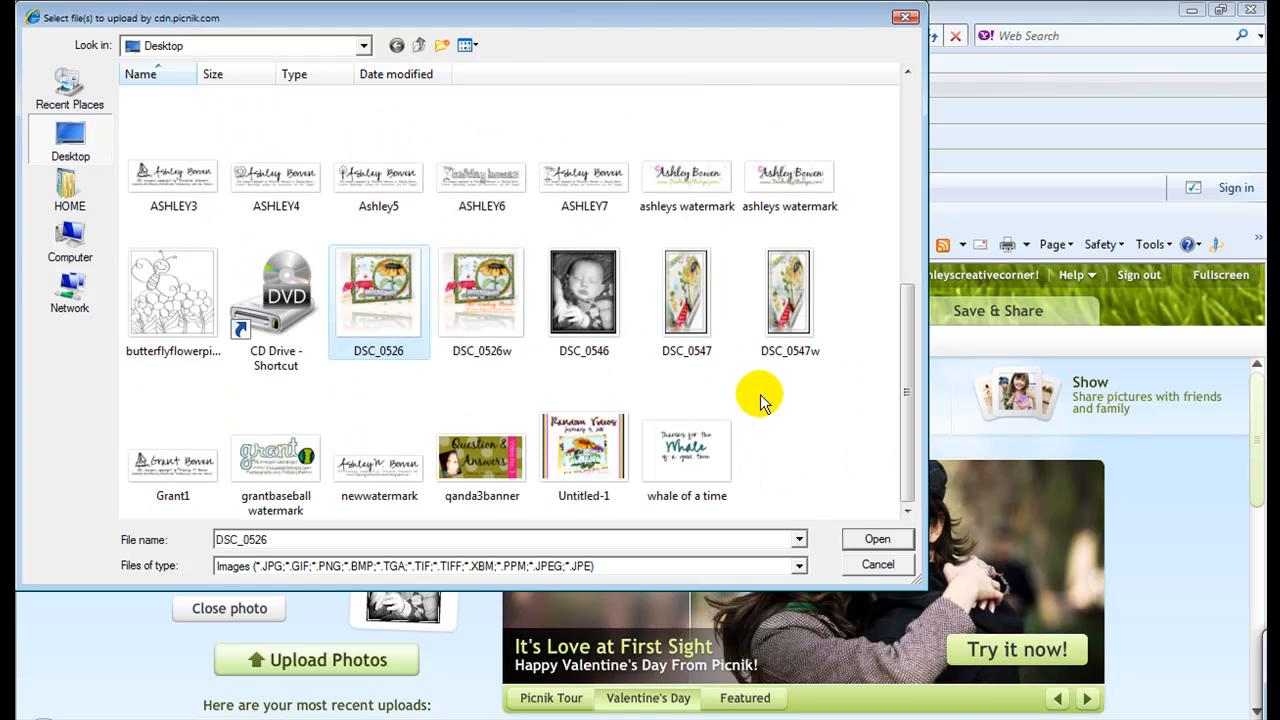
scroll(760, 394, "up", 3)
scroll(775, 395, "down", 3)
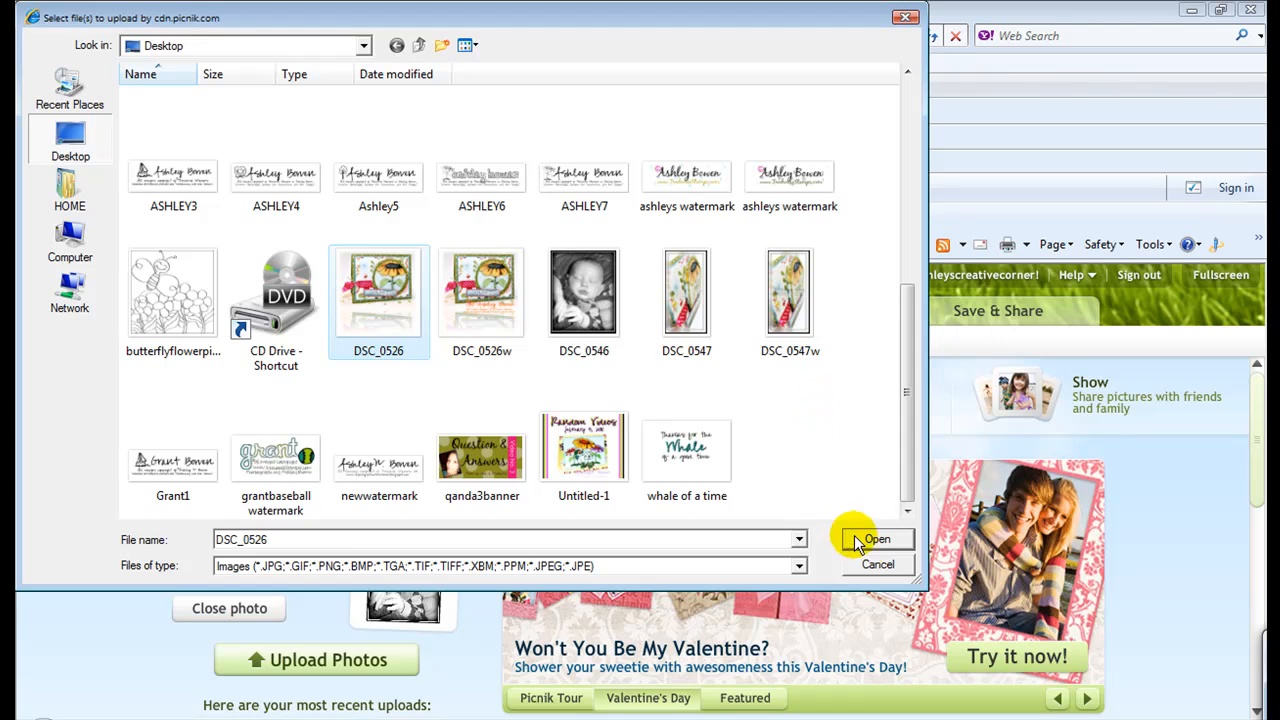
left_click(880, 564)
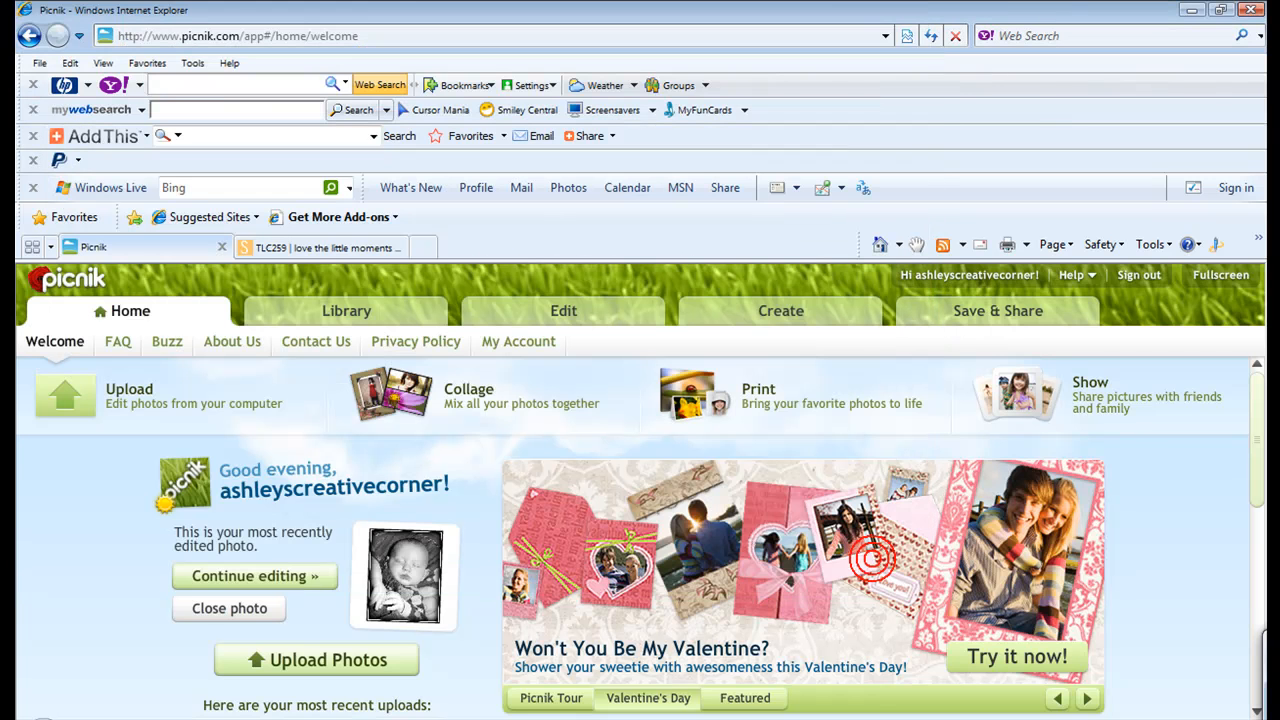
- Copy the unedited DSC_0526 photo from Picture Manager onto the desktop, keeping both same-named files
left_click(1199, 9)
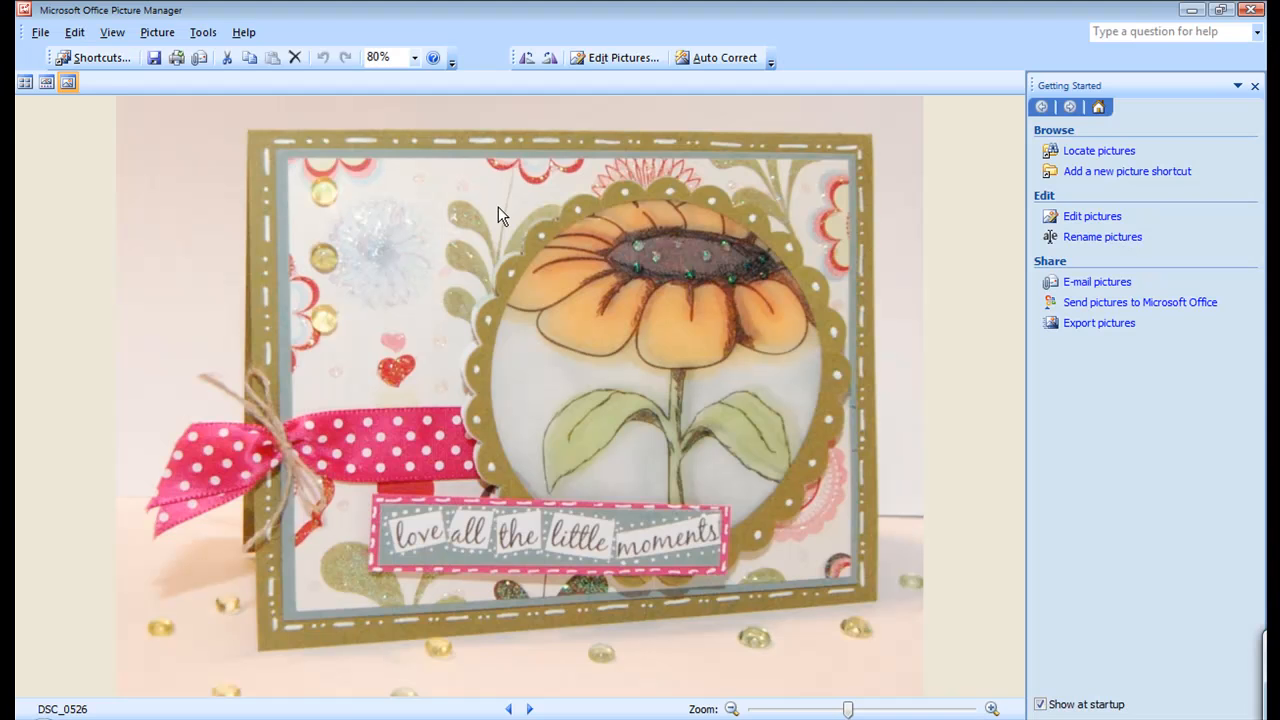
left_click(1219, 9)
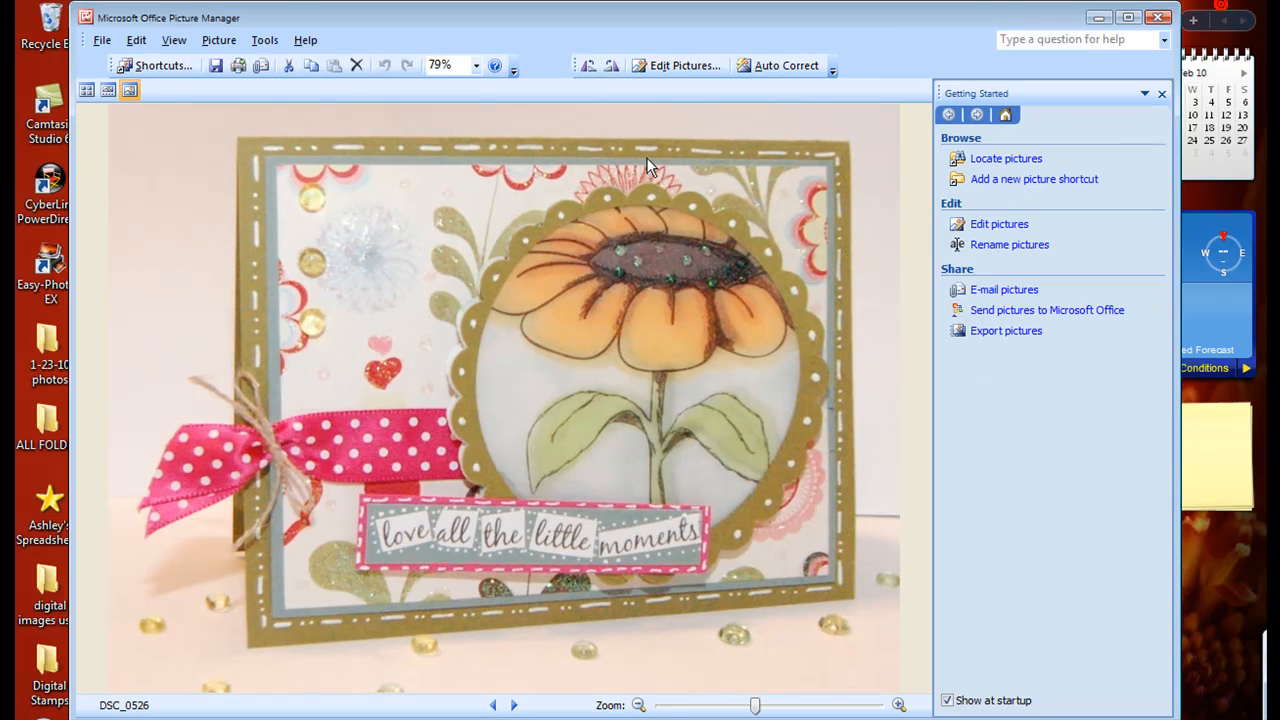
left_click_drag(867, 20, 1030, 353)
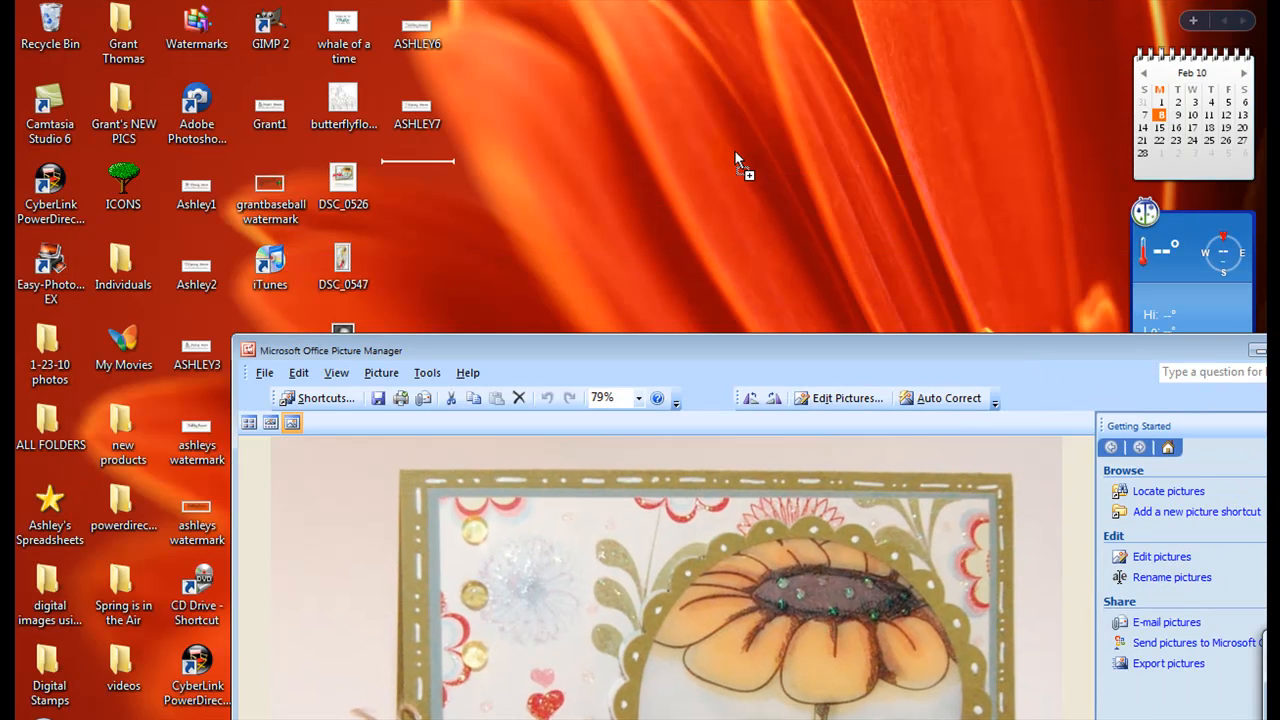
left_click_drag(736, 163, 1075, 310)
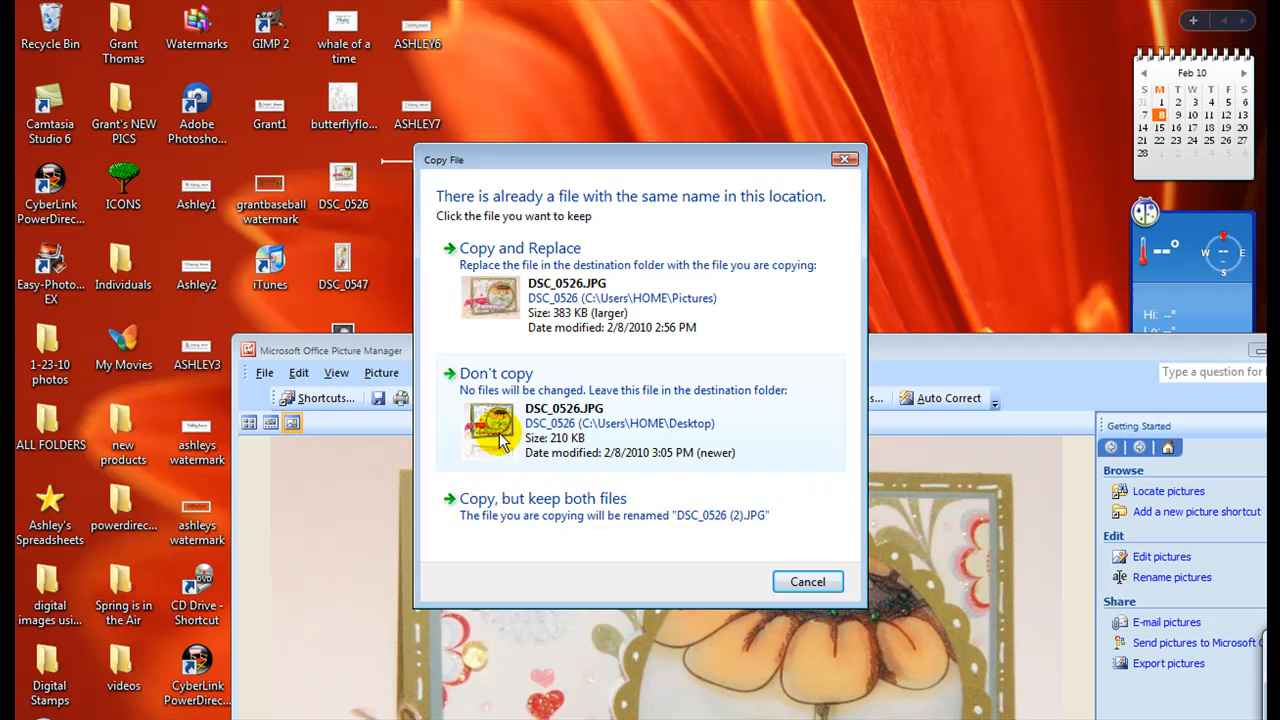
left_click(505, 512)
left_click(1256, 350)
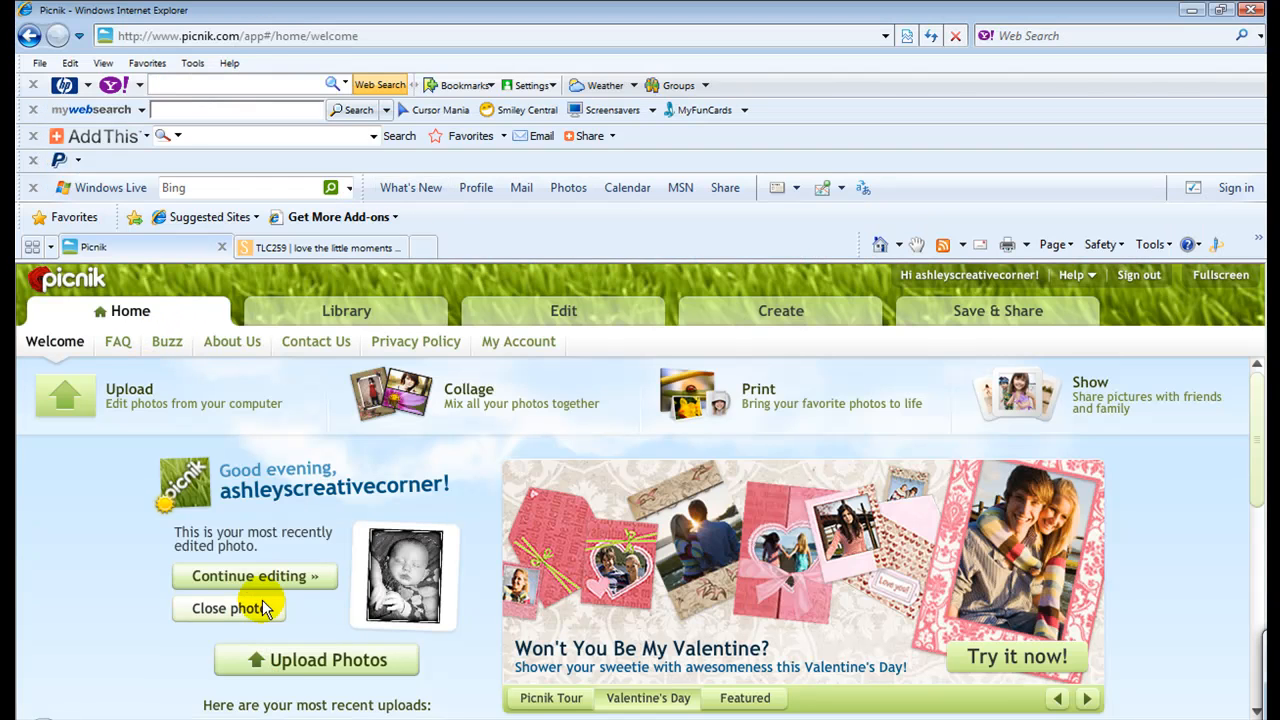
- Upload DSC_0526 (2) from the desktop to Picnik for editing and display the browser full screen
left_click(287, 665)
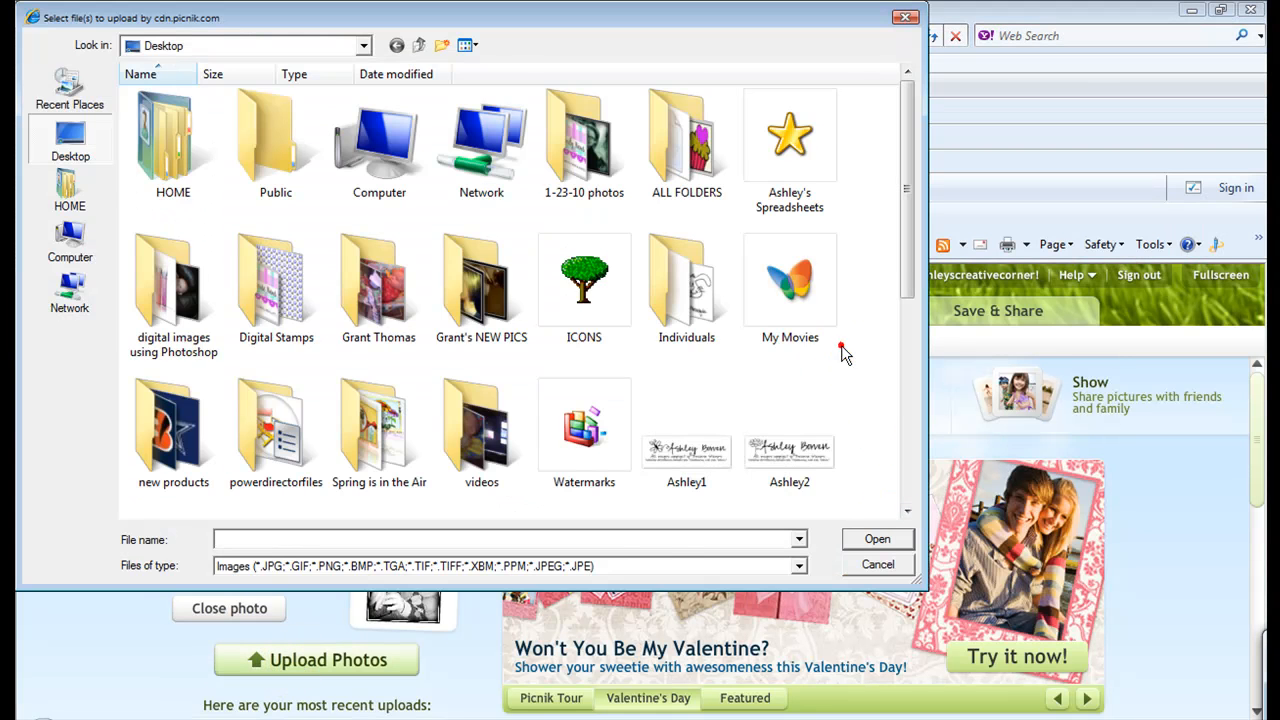
scroll(842, 350, "down", 5)
left_click(420, 308)
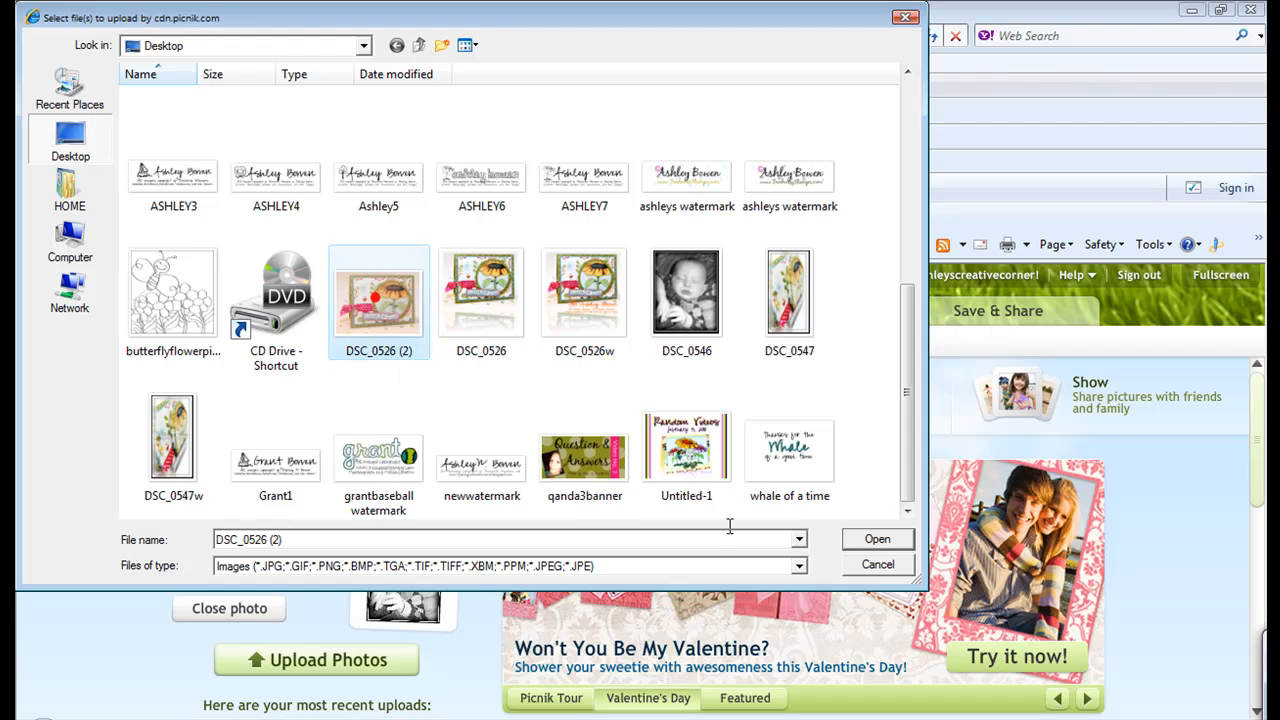
left_click(878, 539)
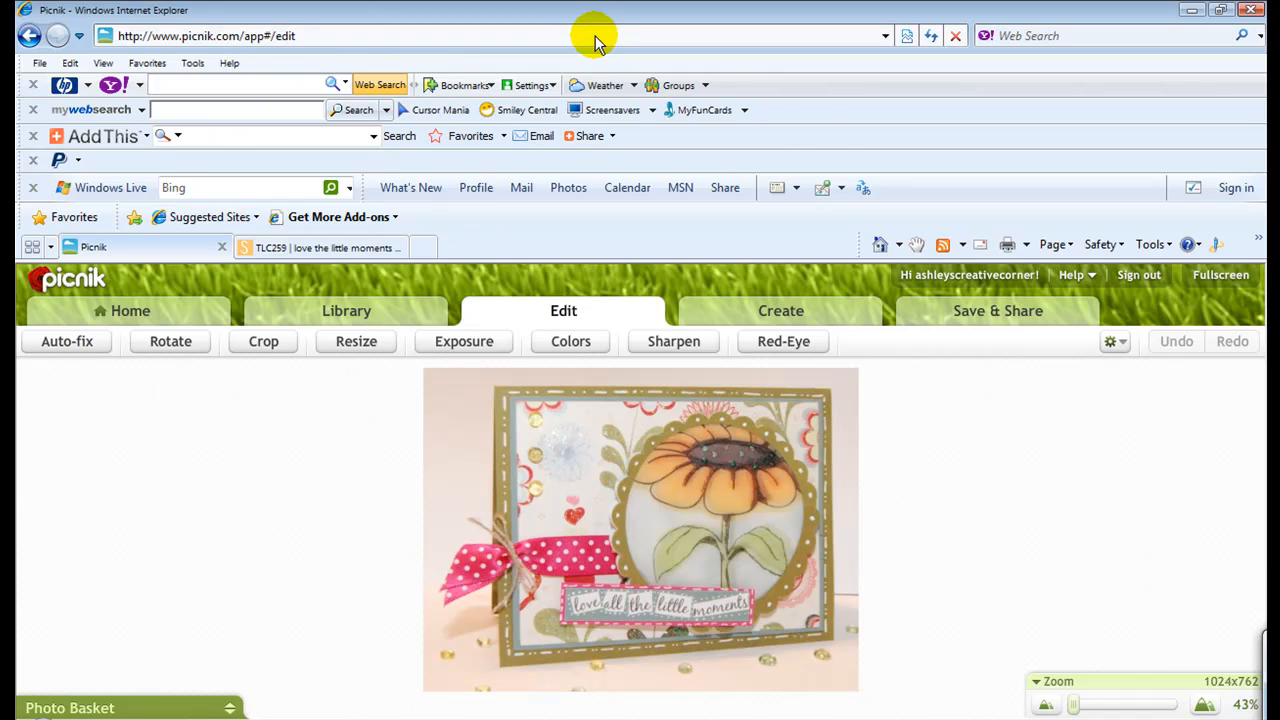
key("F11")
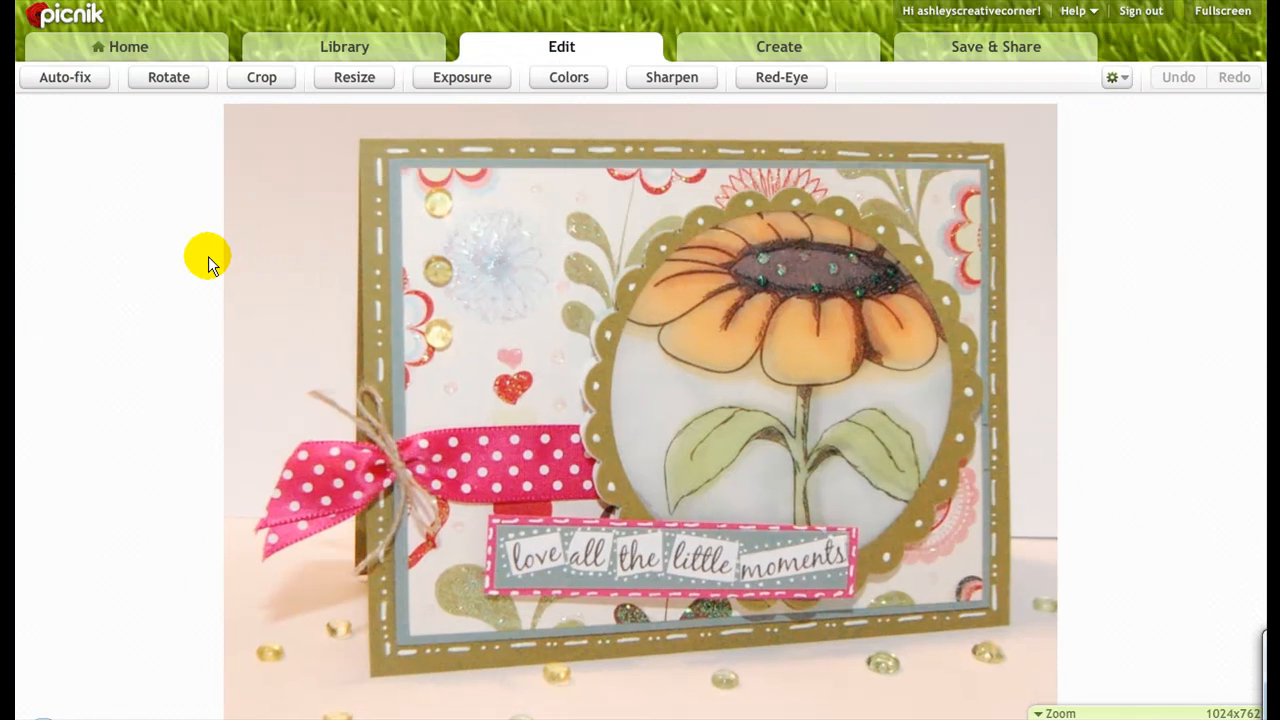
- Auto-fix the card photo, and adjust its exposure to 8 and contrast to 25
left_click(65, 78)
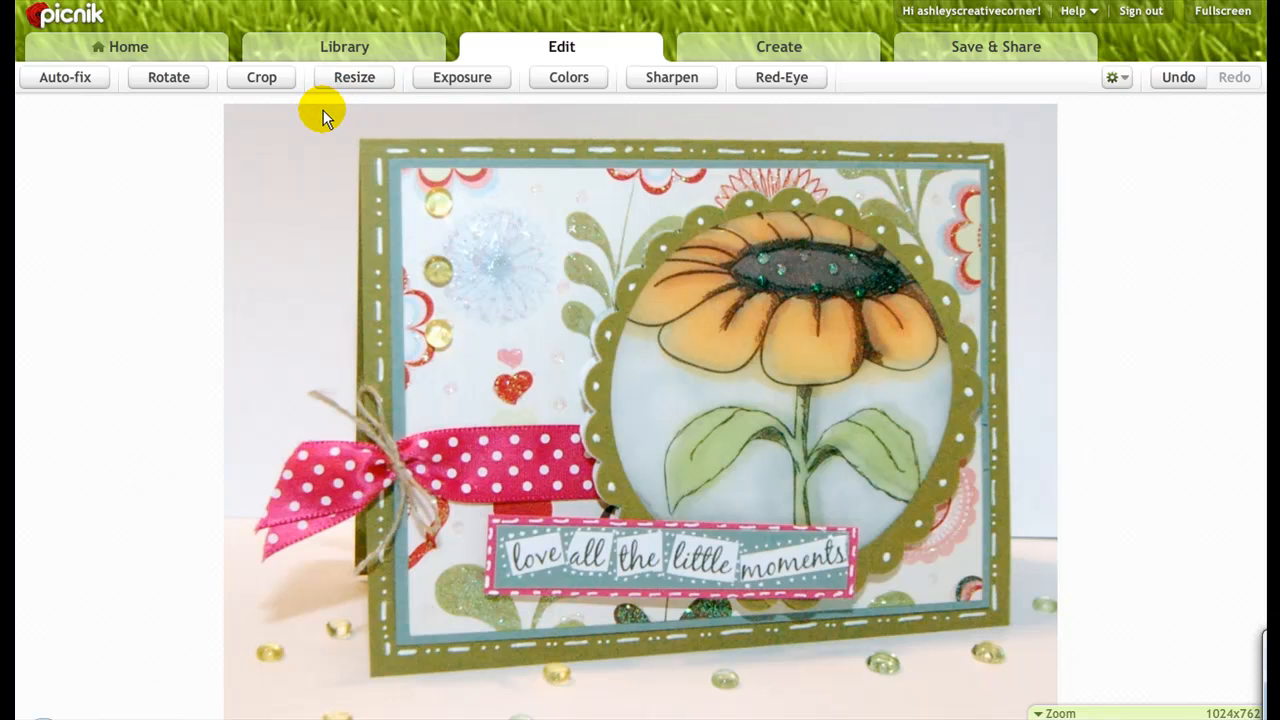
left_click(440, 80)
left_click_drag(676, 58, 709, 86)
left_click(677, 48)
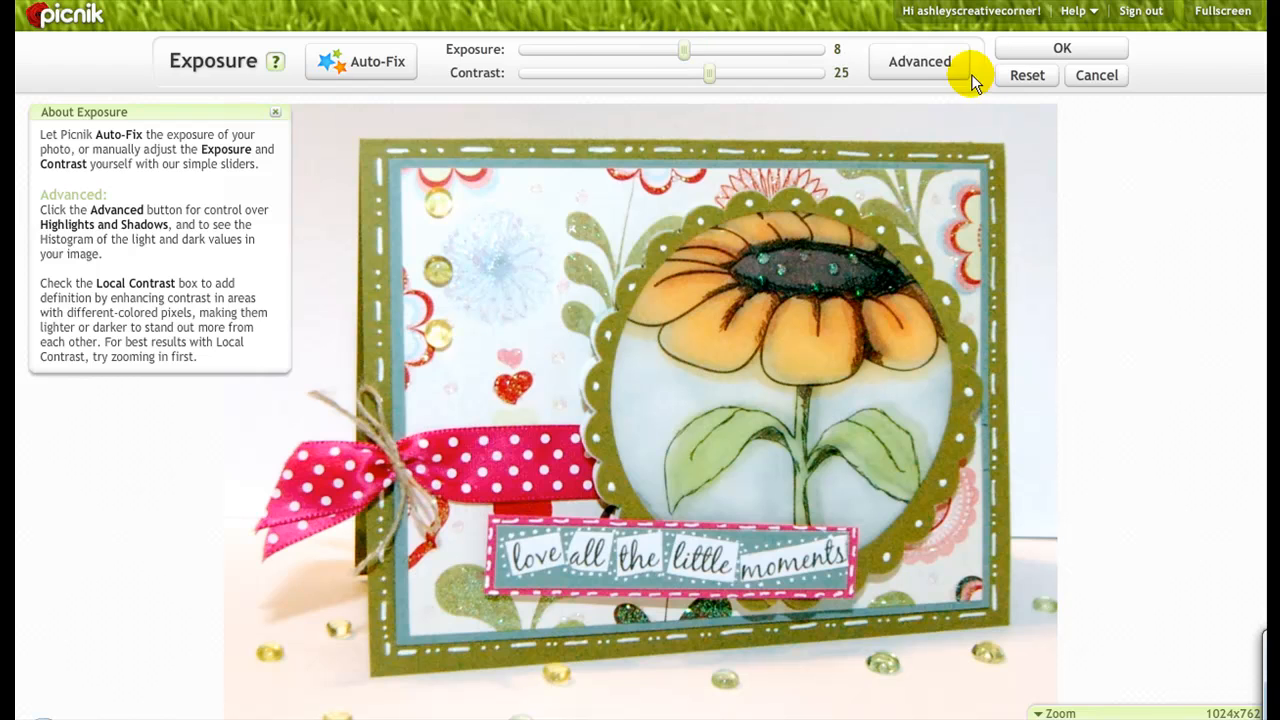
left_click(1014, 52)
- Sharpen the card photo with a sharpness of 8
left_click(697, 80)
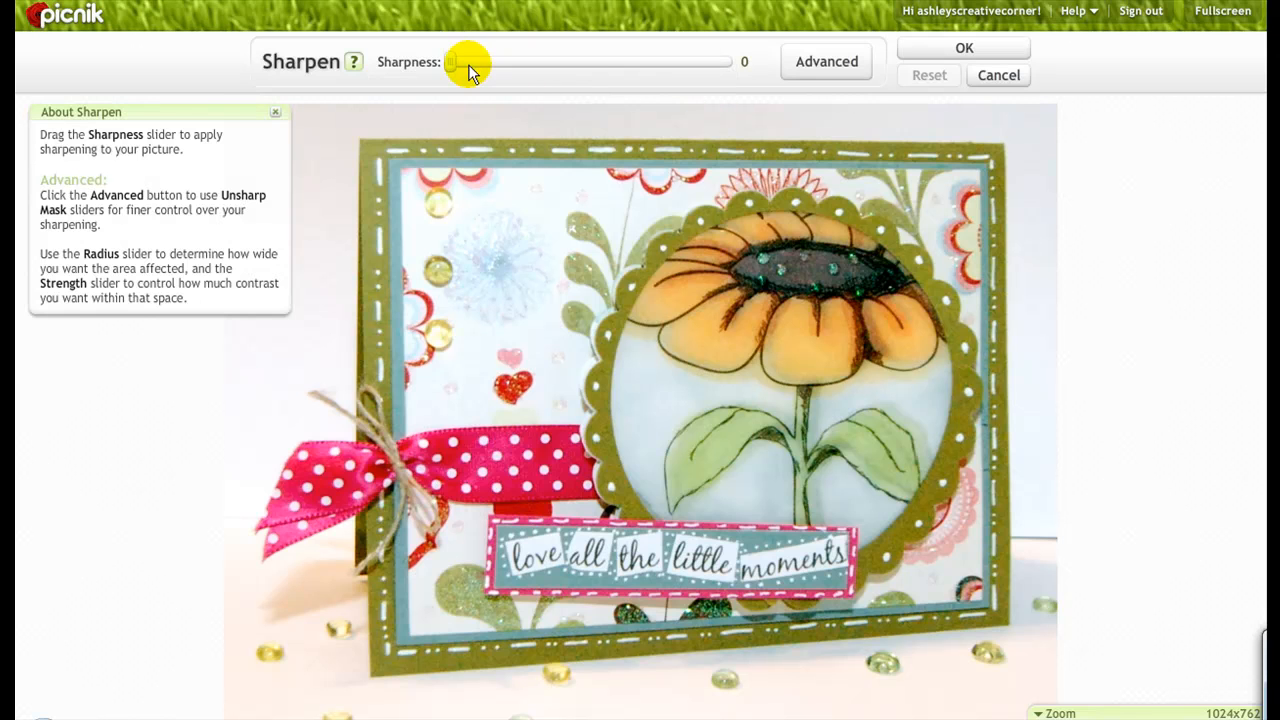
left_click_drag(453, 61, 500, 72)
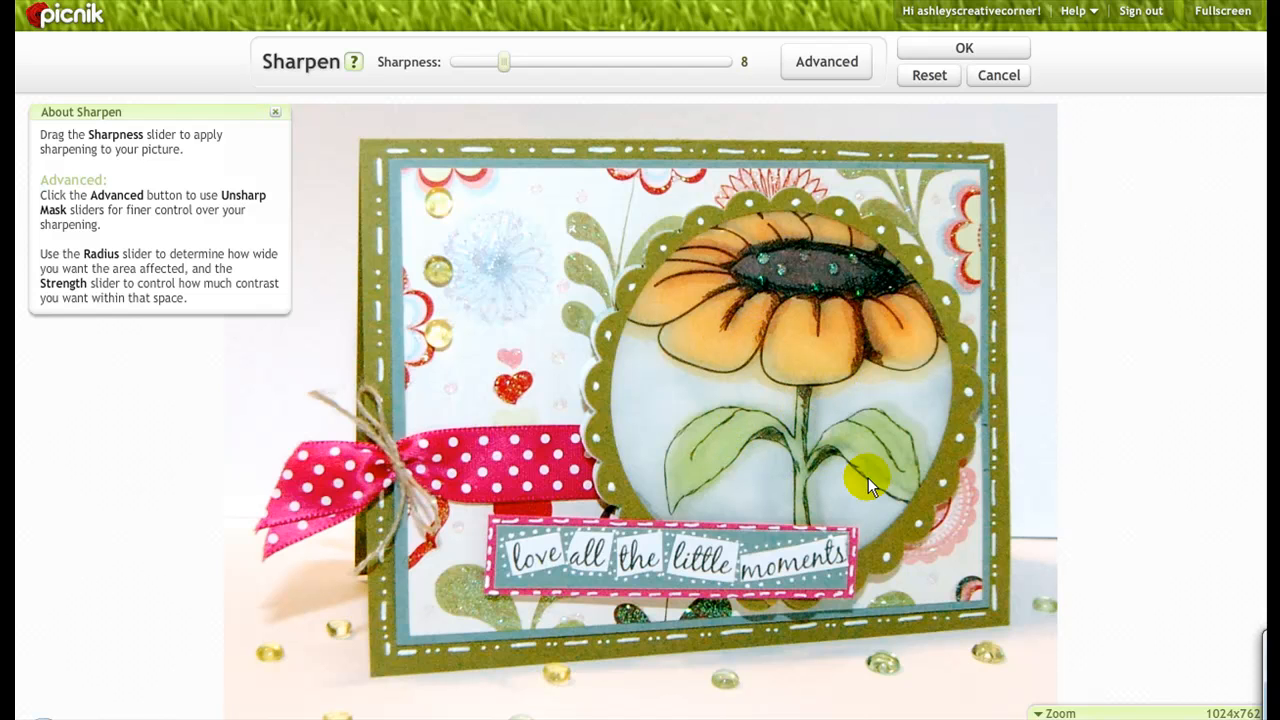
left_click(929, 74)
- Remove the background line beside the card's lower right edge using the Wrinkle Remover touch-up with brush size 33
left_click(734, 52)
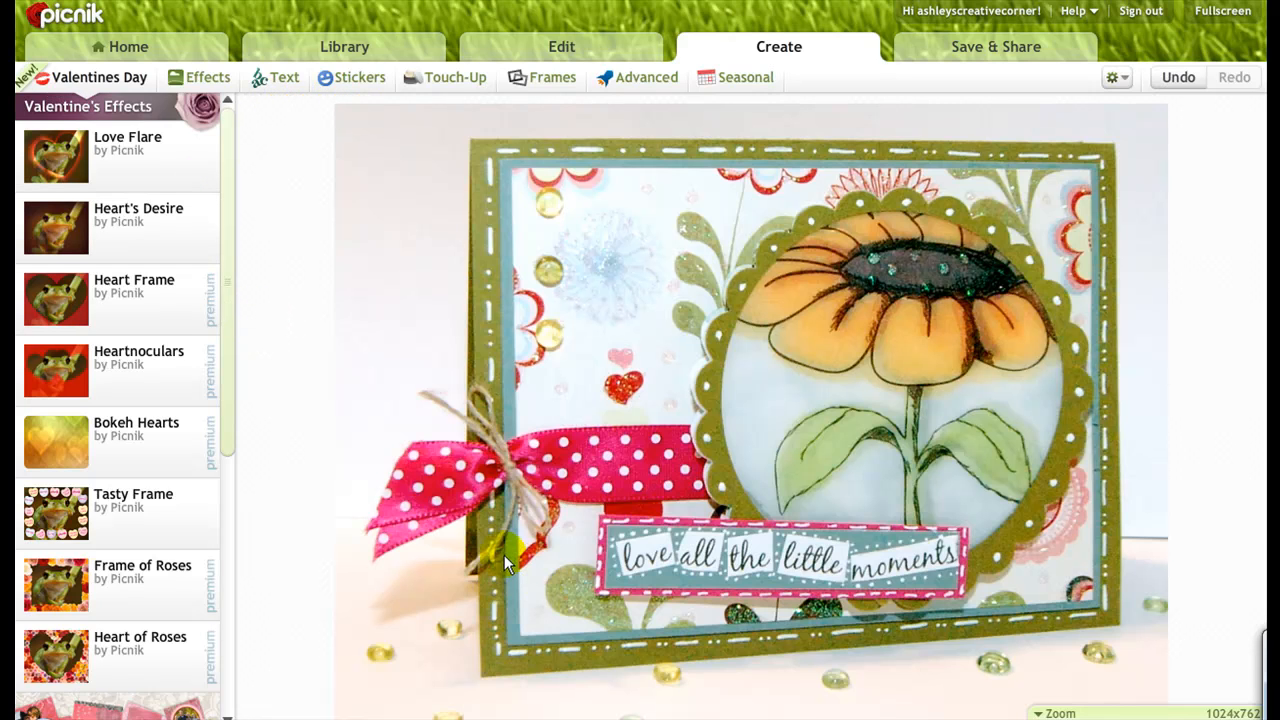
left_click(437, 80)
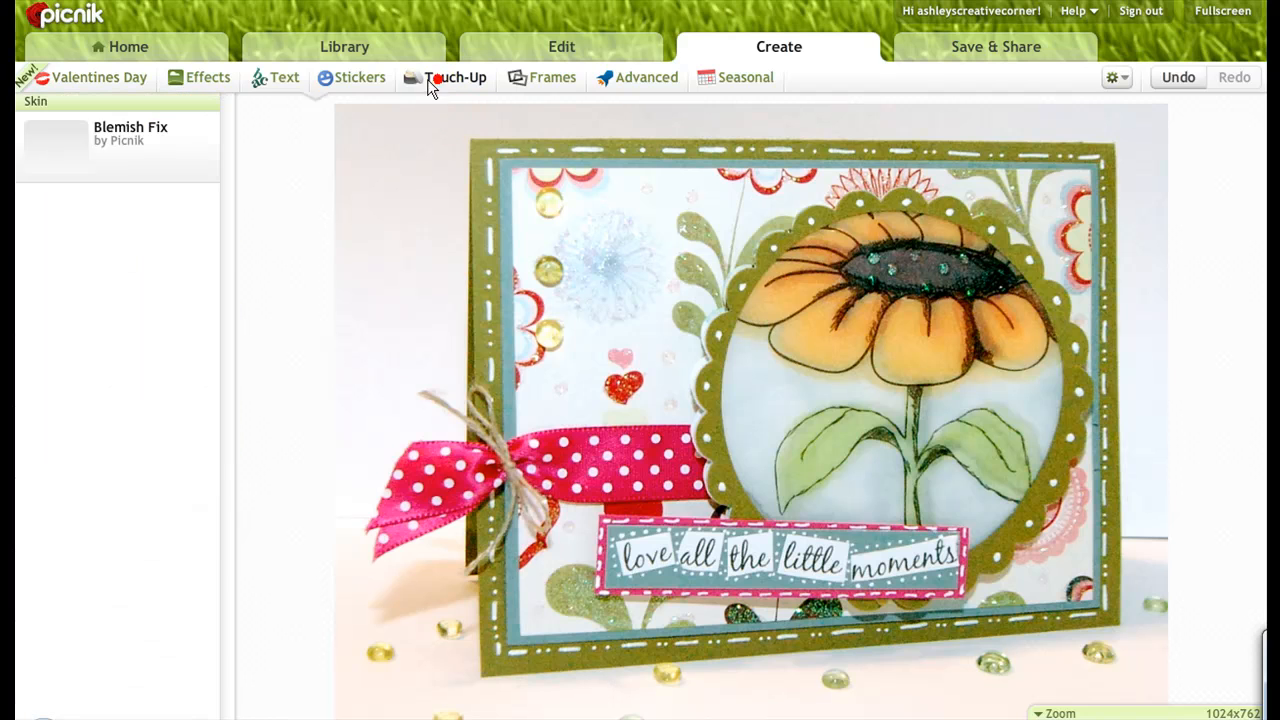
left_click(100, 340)
left_click(70, 425)
left_click_drag(72, 432, 86, 424)
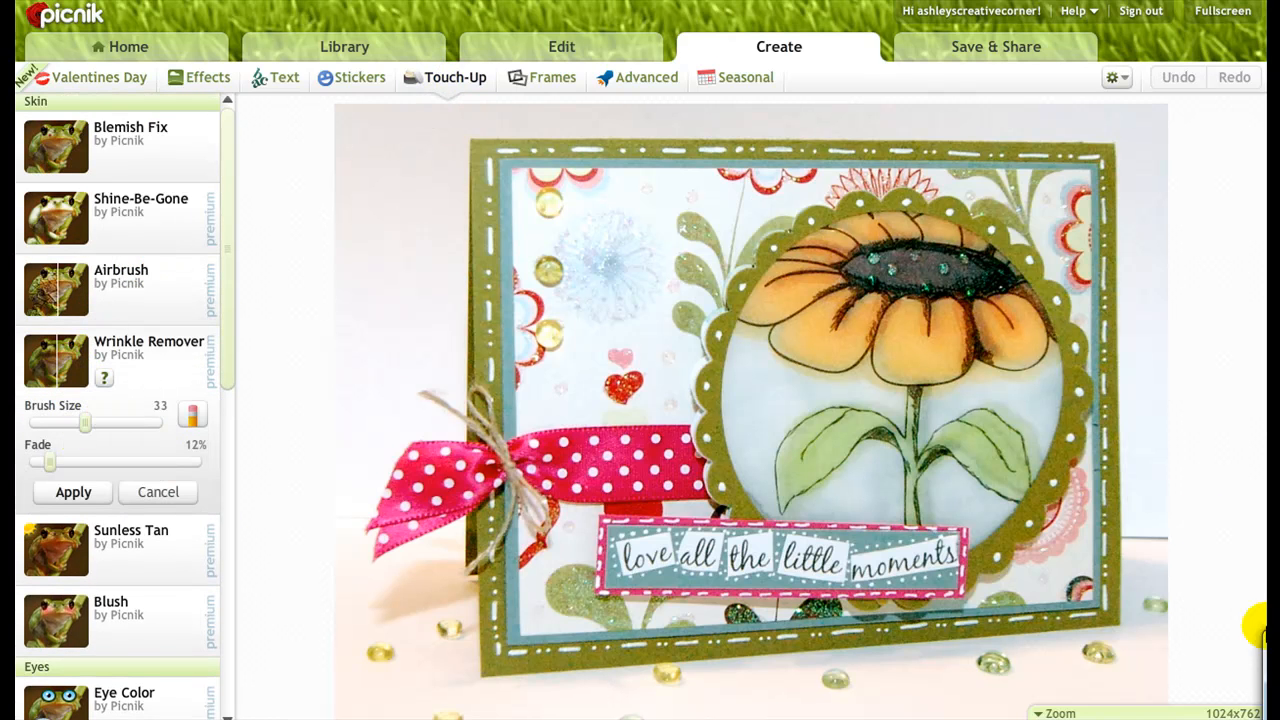
left_click(1160, 541)
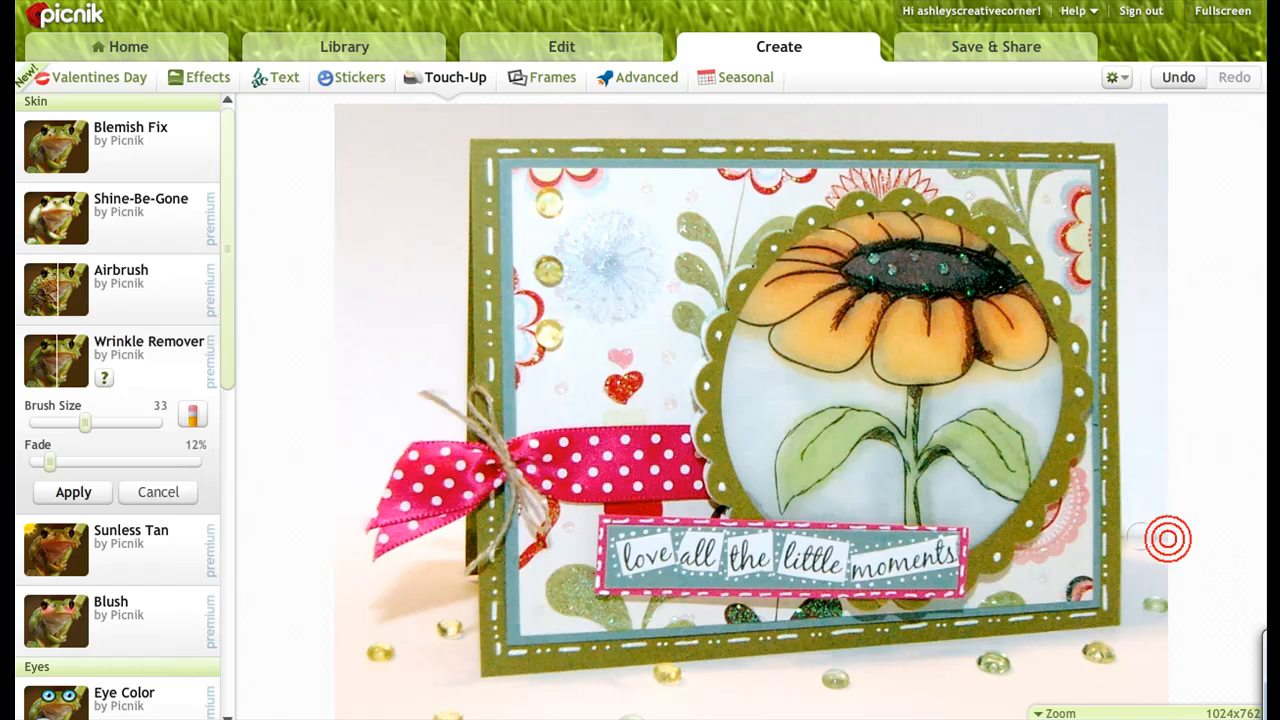
left_click(100, 488)
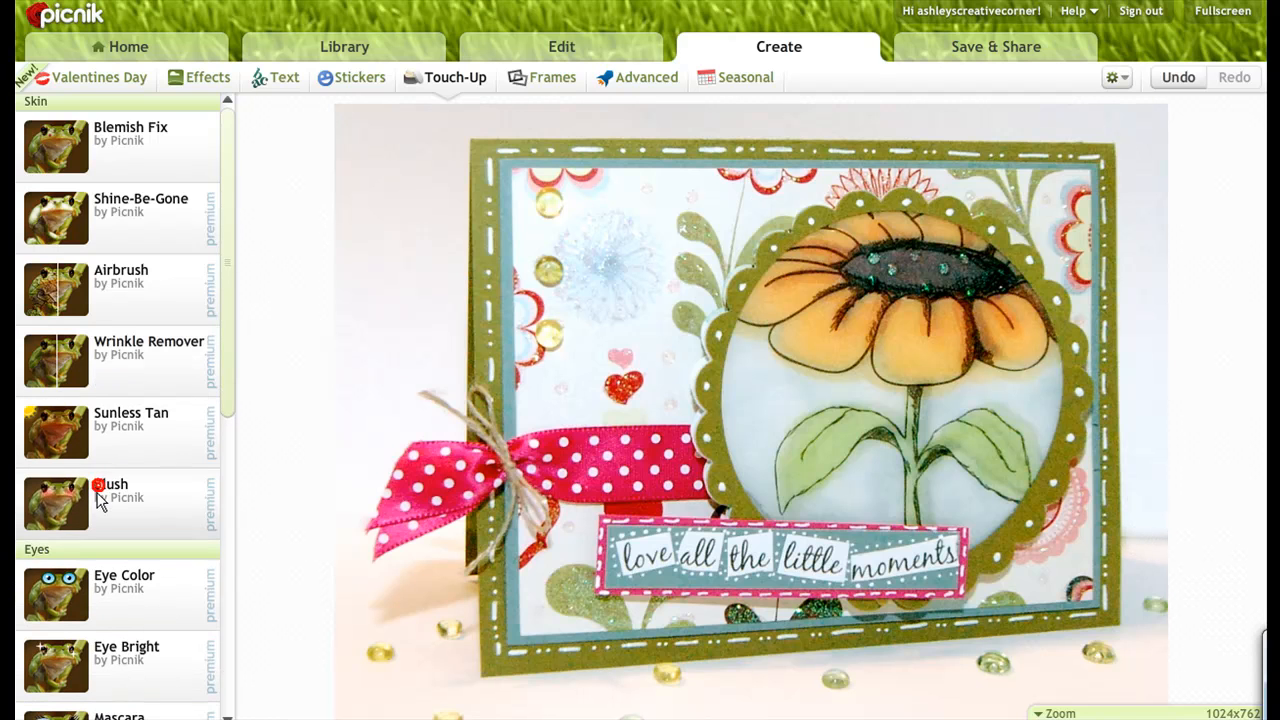
- Apply a white Matte effect to the photo with size 52 and strength 69%
left_click(205, 88)
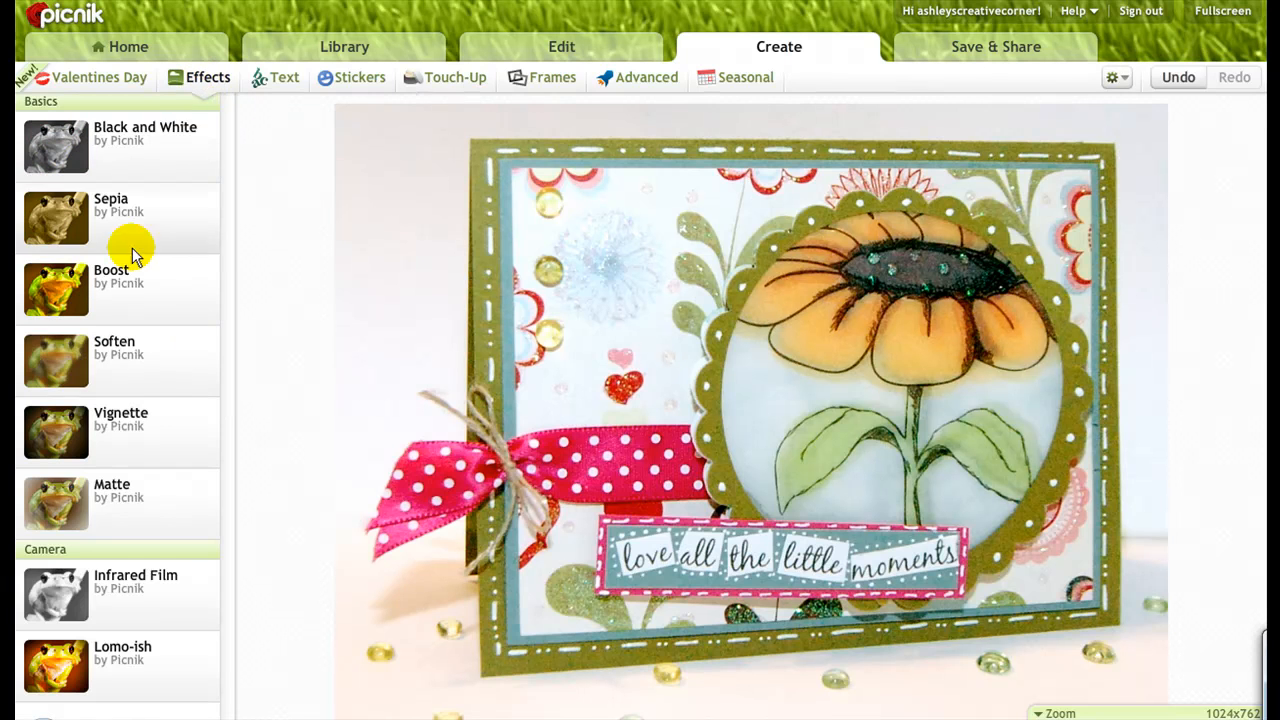
left_click(88, 503)
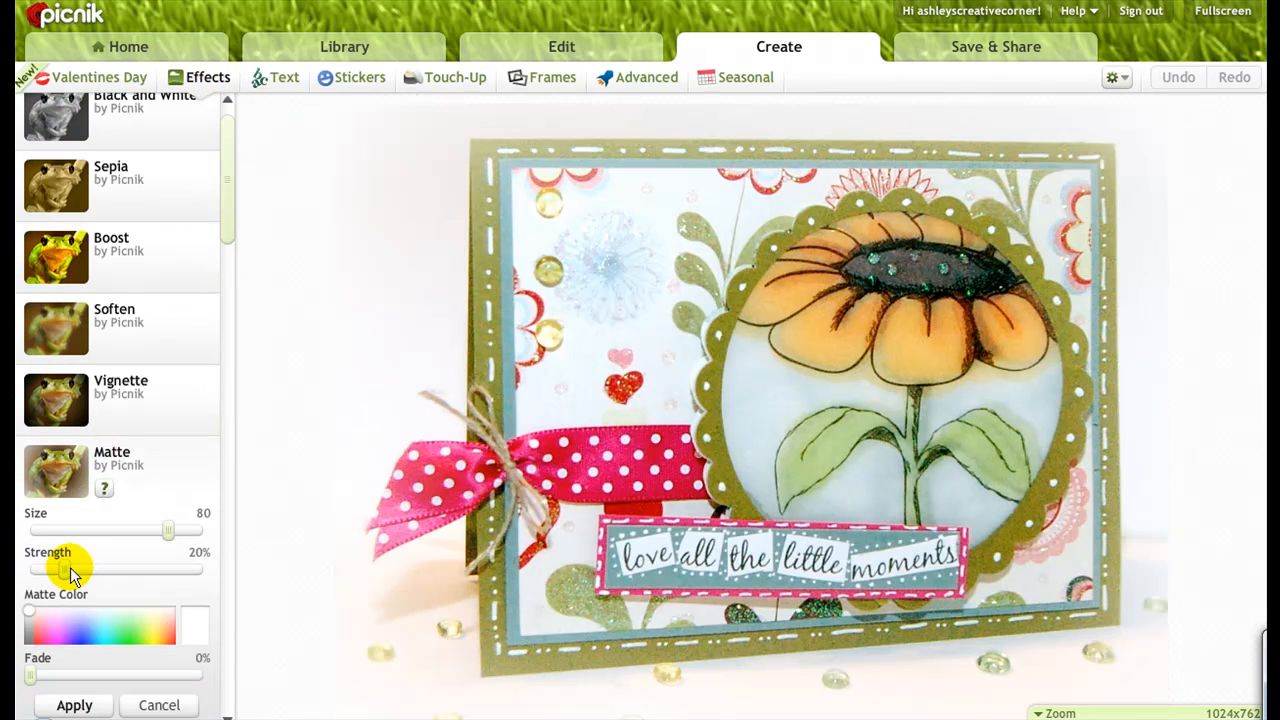
left_click_drag(63, 569, 140, 575)
left_click_drag(170, 531, 153, 531)
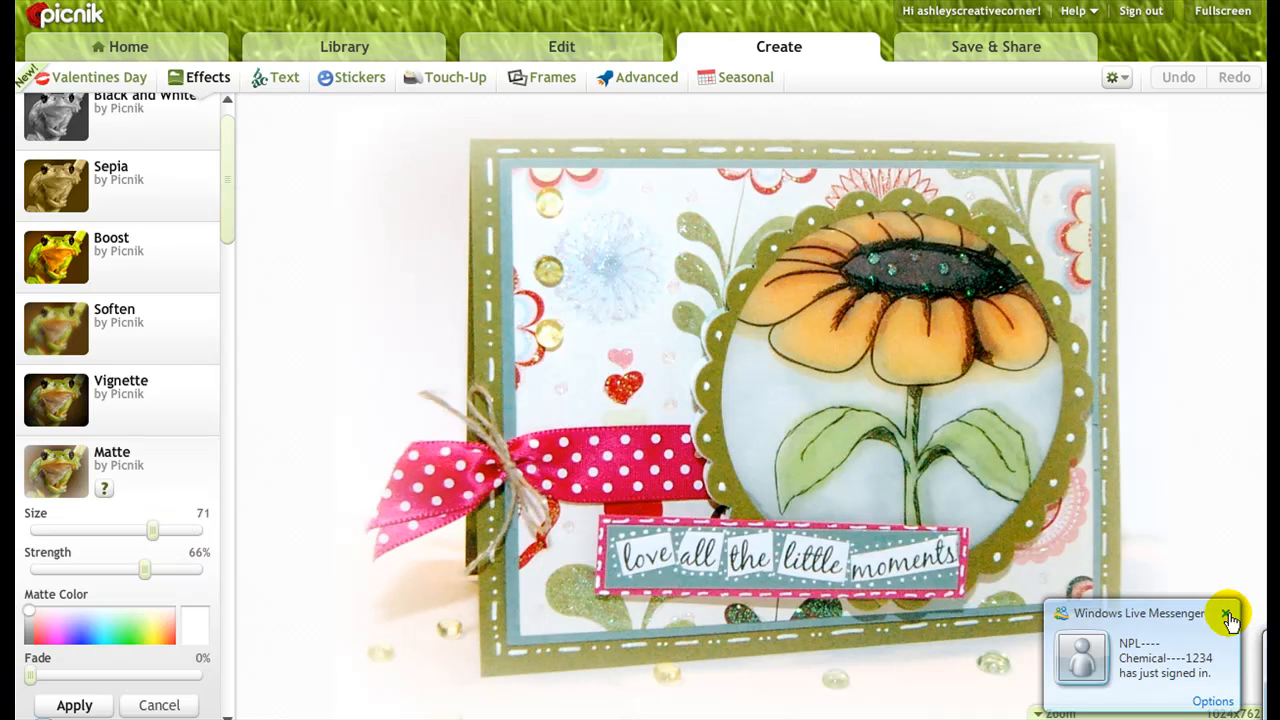
left_click(1225, 613)
left_click_drag(148, 535, 149, 577)
left_click(142, 569)
left_click_drag(74, 524, 113, 540)
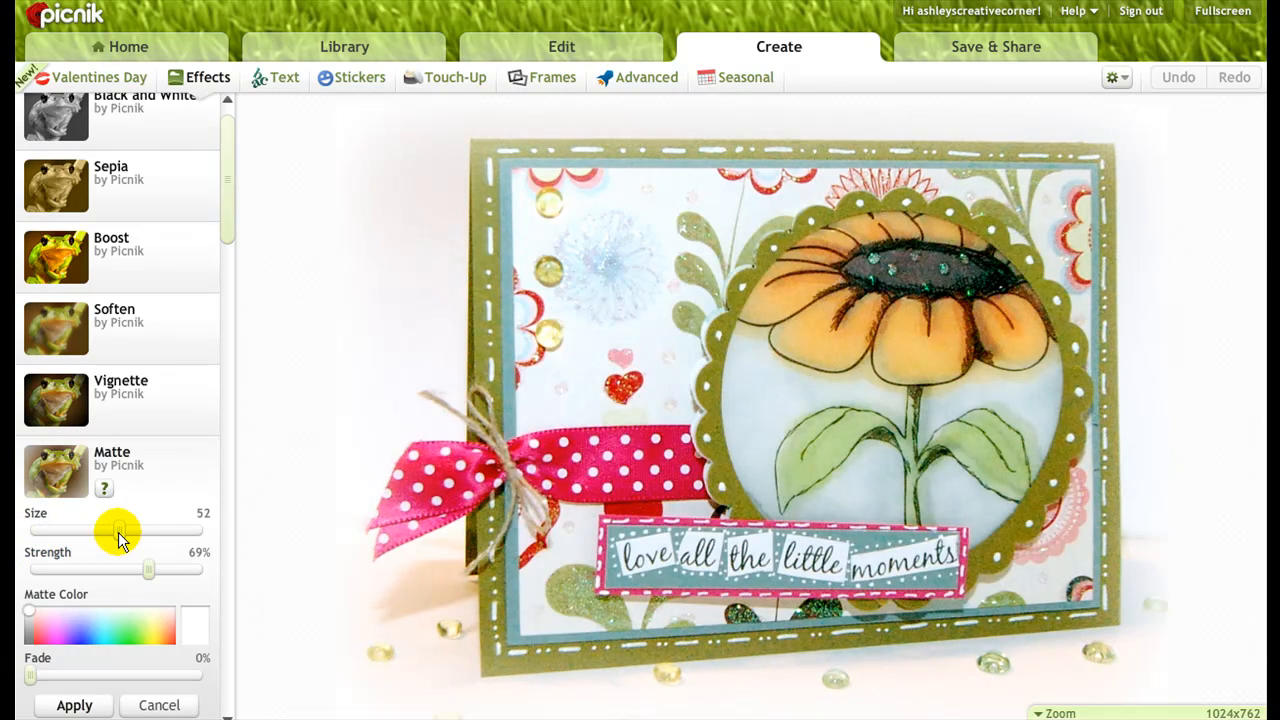
left_click(84, 703)
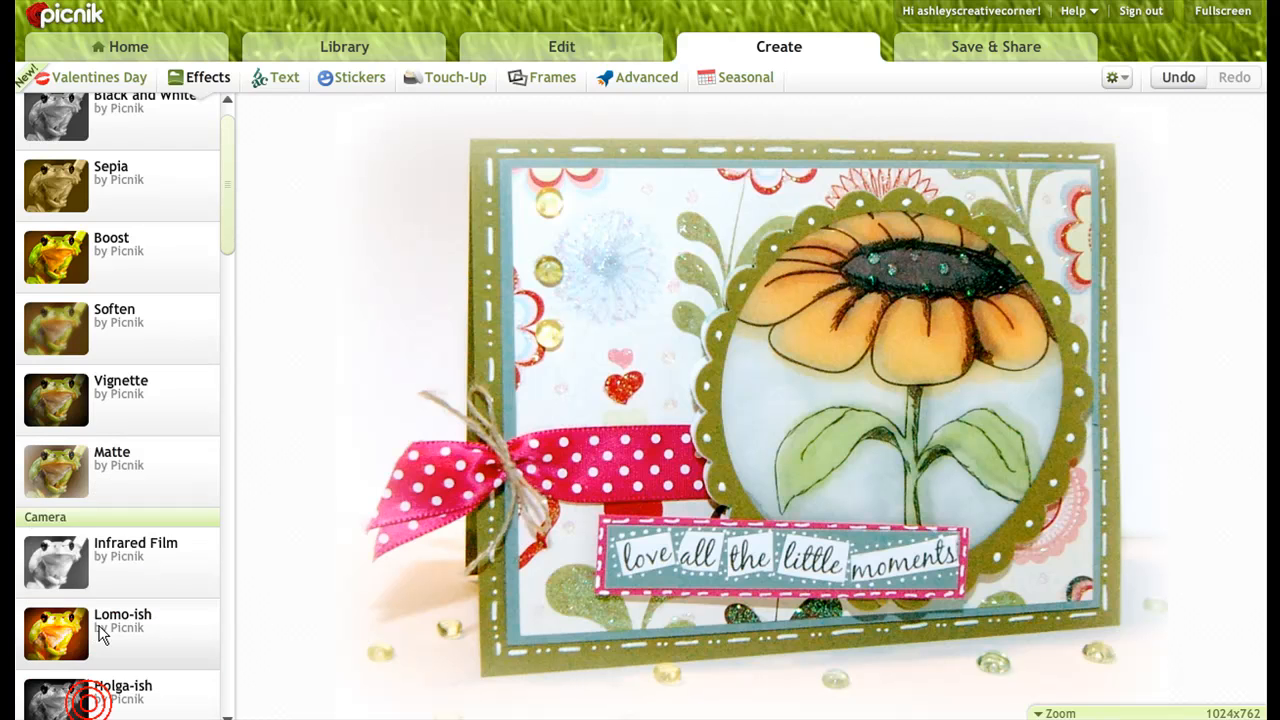
- Apply the Orton-ish effect to the card photo with bloom 21%, brightness 20% and fade 69%
scroll(90, 630, "down", 7)
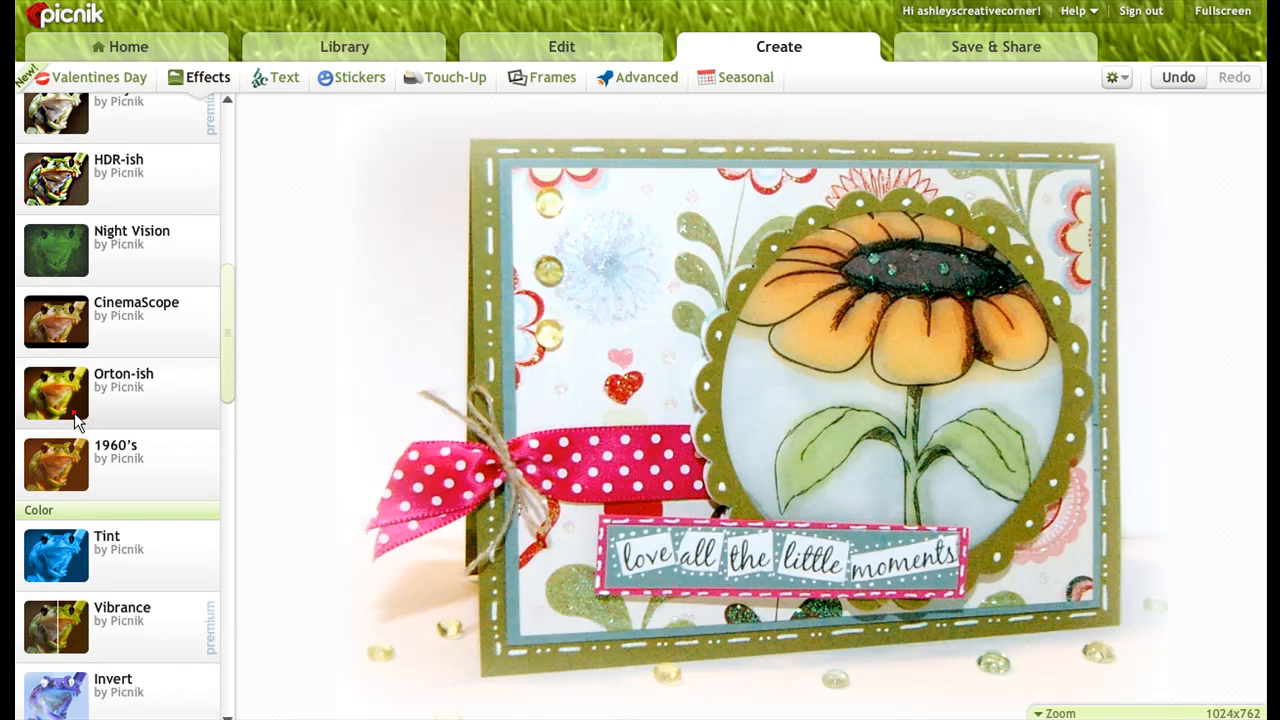
left_click(78, 420)
left_click_drag(30, 528, 203, 529)
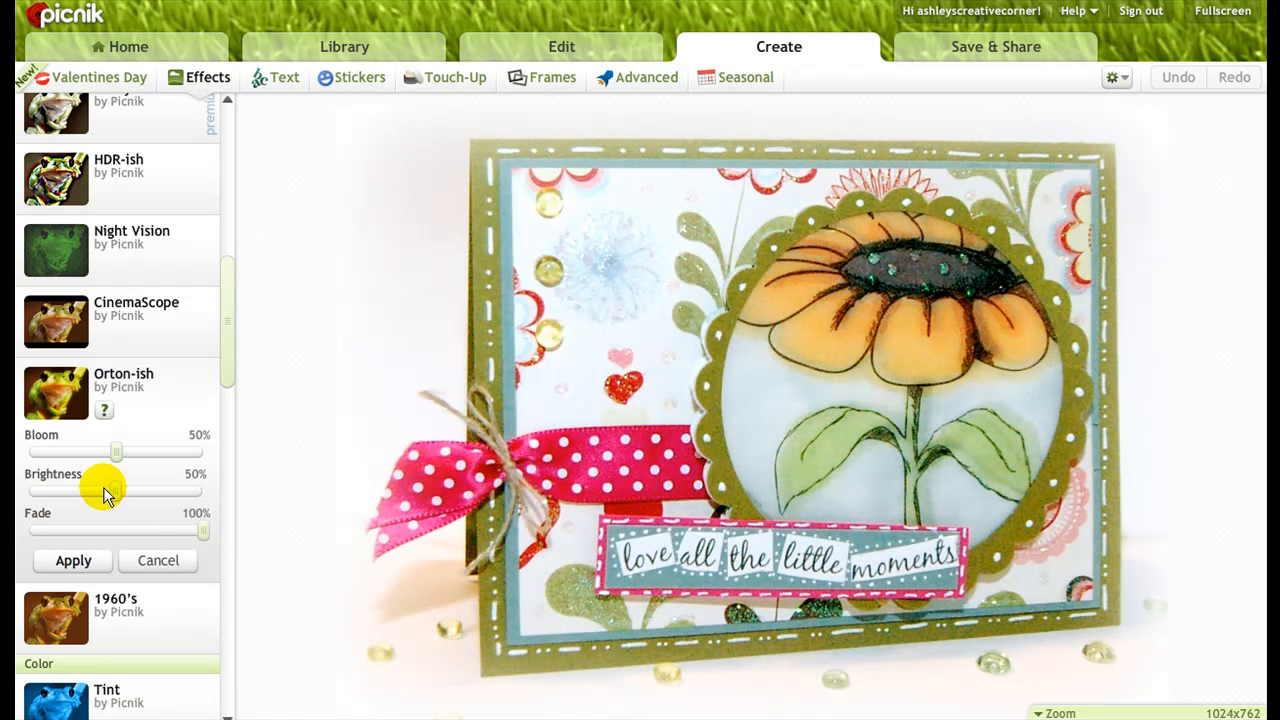
mouse_move(116, 491)
left_mouse_down()
mouse_move(49, 500)
mouse_move(234, 508)
mouse_move(97, 498)
left_mouse_up()
left_click_drag(200, 530, 143, 534)
left_click_drag(98, 491, 63, 495)
mouse_move(115, 454)
left_mouse_down()
mouse_move(133, 454)
mouse_move(29, 470)
mouse_move(80, 457)
left_mouse_up()
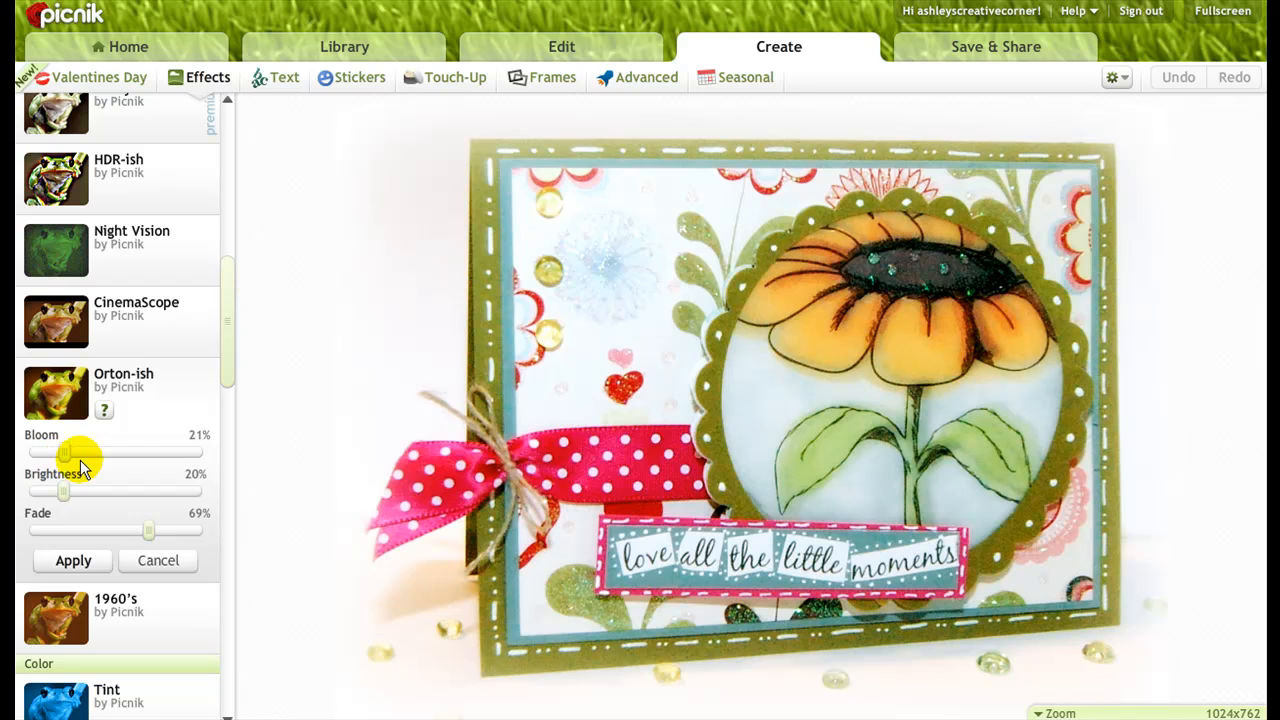
left_click(72, 562)
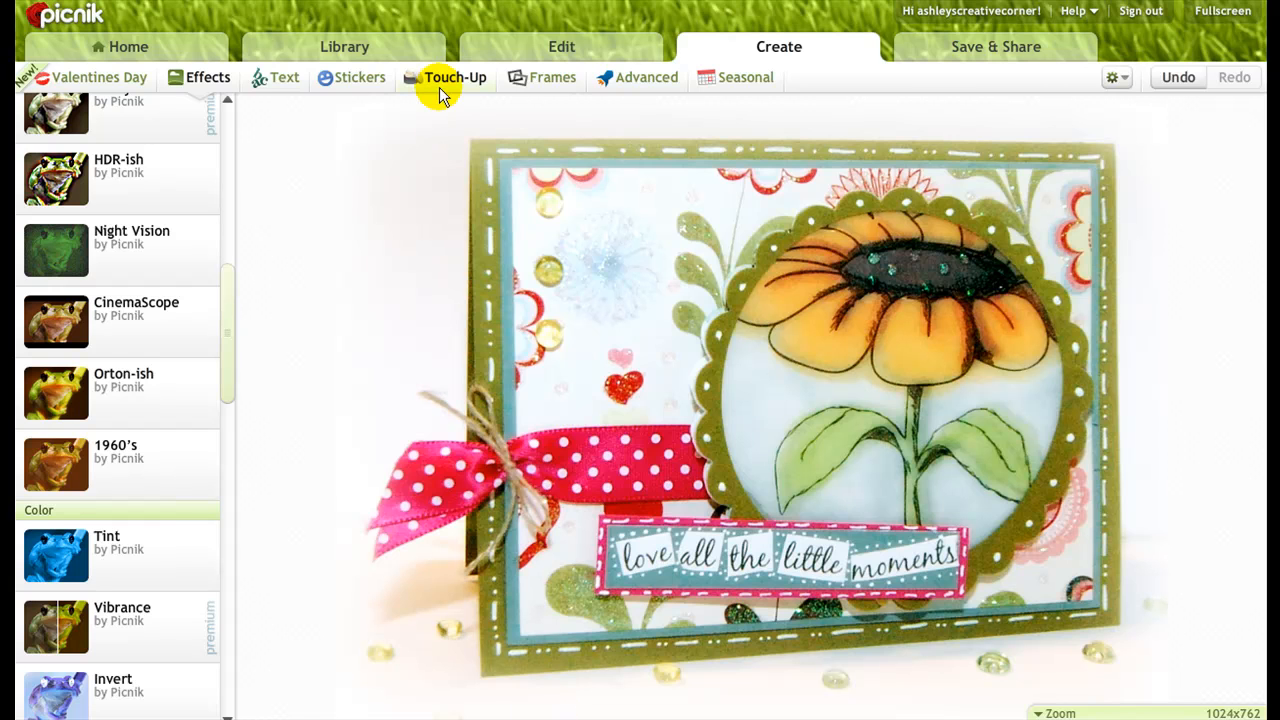
- Start a Reflection frame on the photo with a white background colour and a background size of 30%
left_click(558, 80)
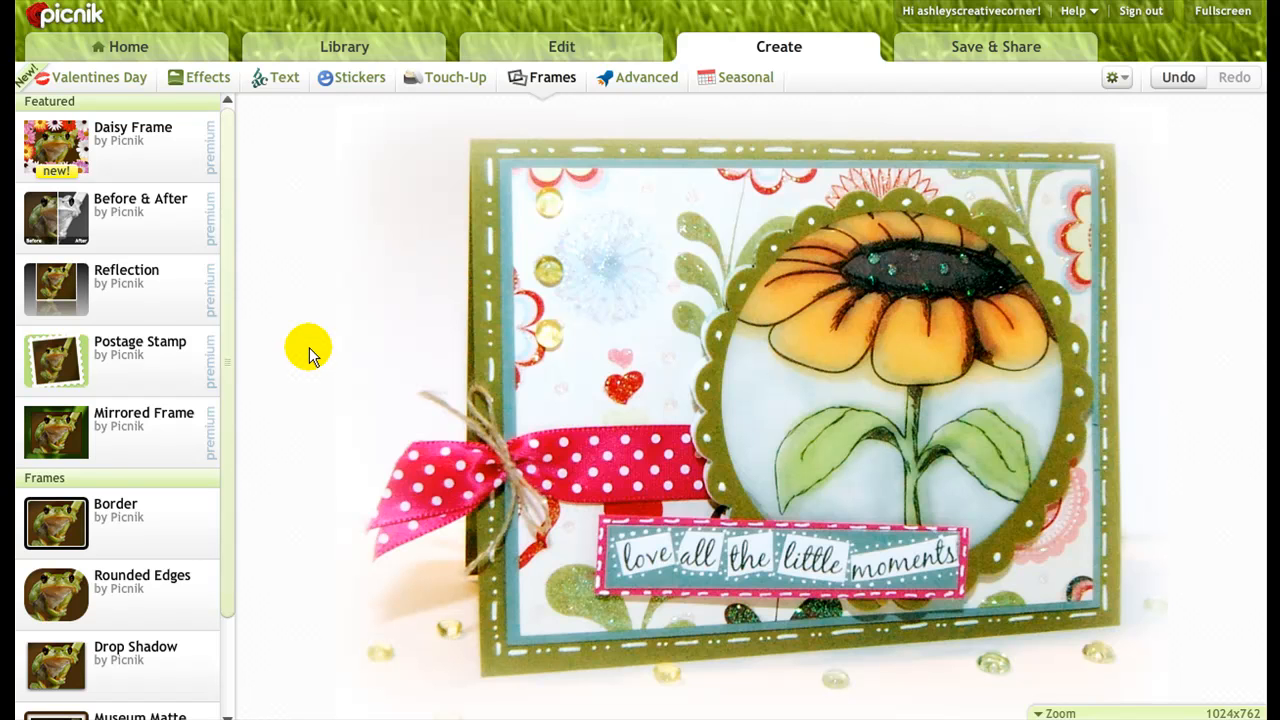
left_click(171, 308)
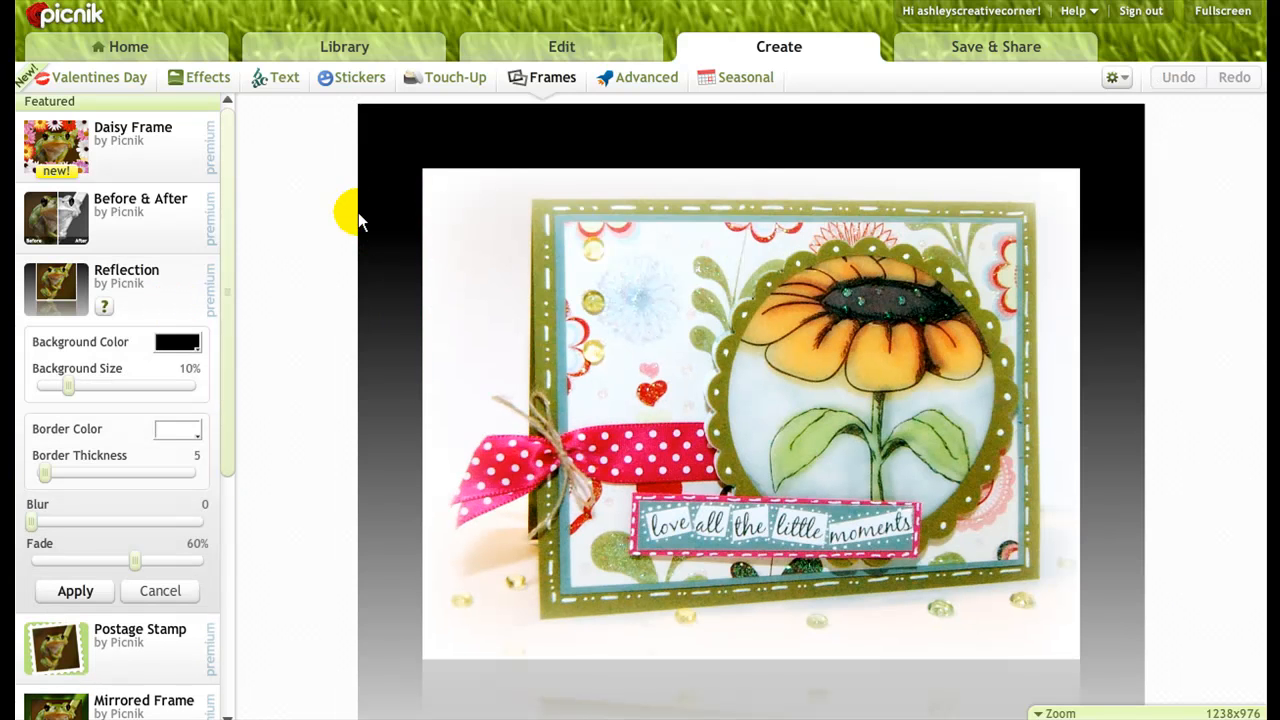
left_click(177, 342)
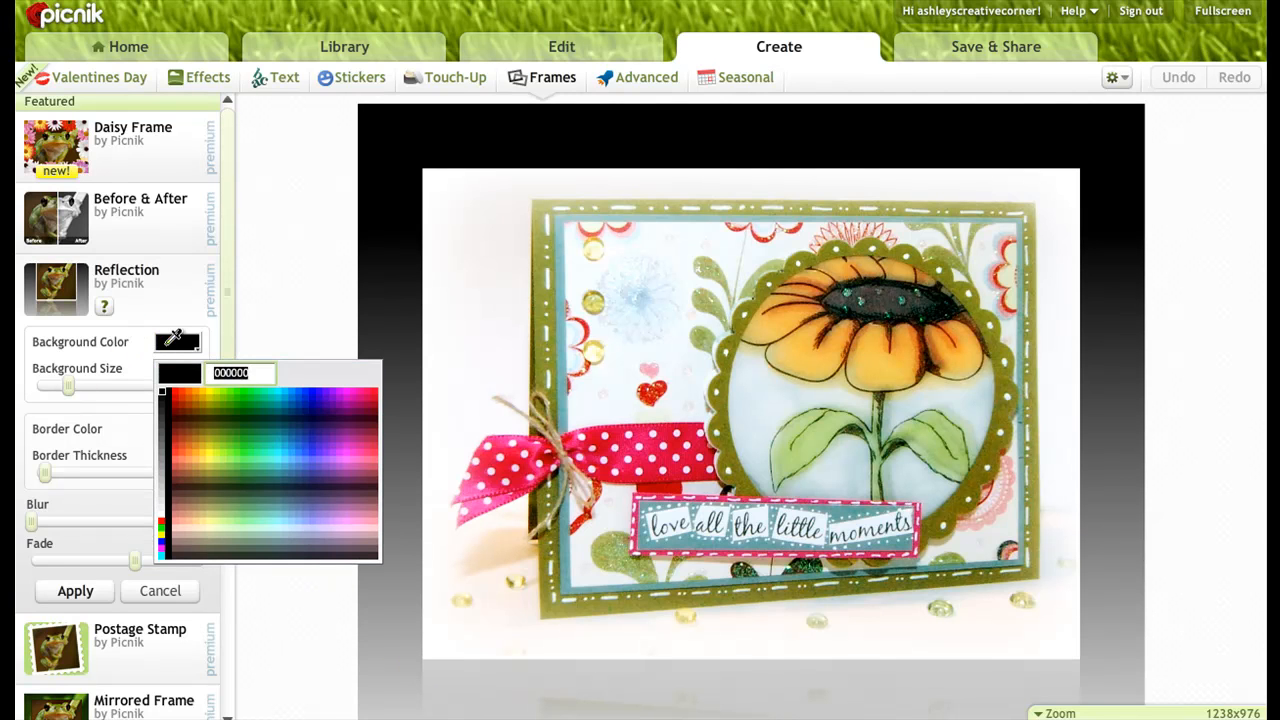
left_click(172, 506)
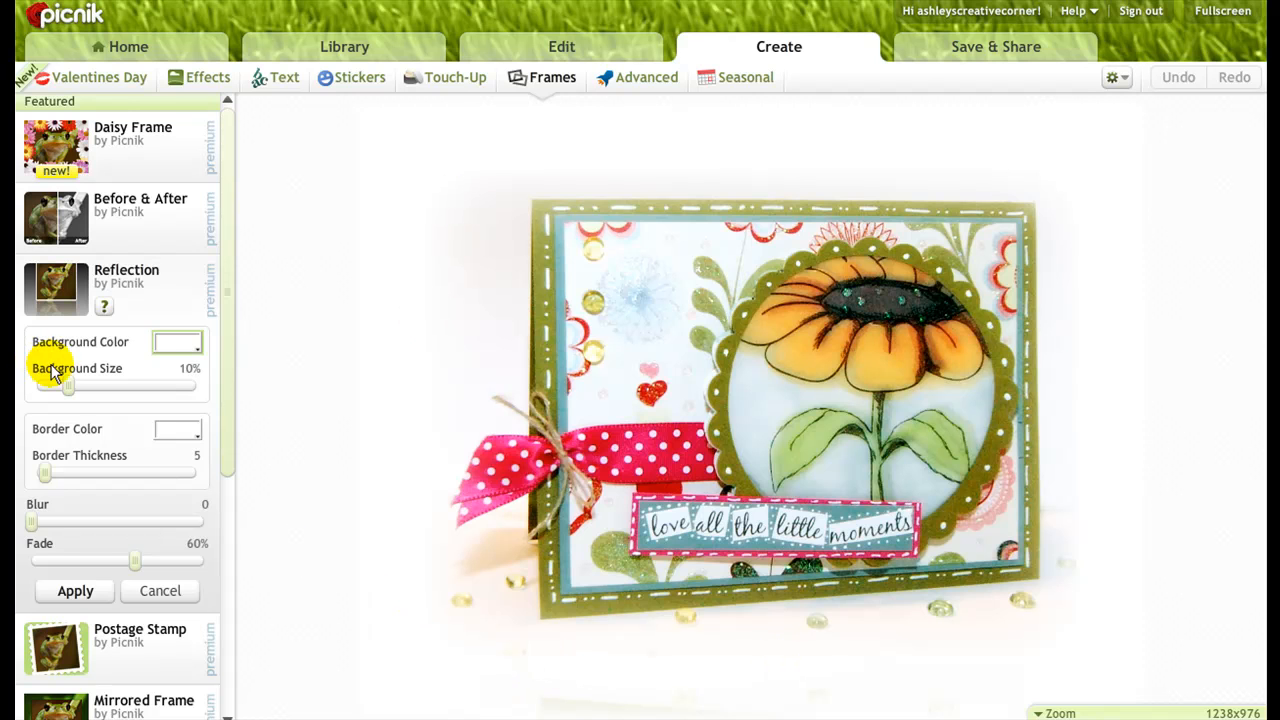
left_click_drag(67, 386, 249, 371)
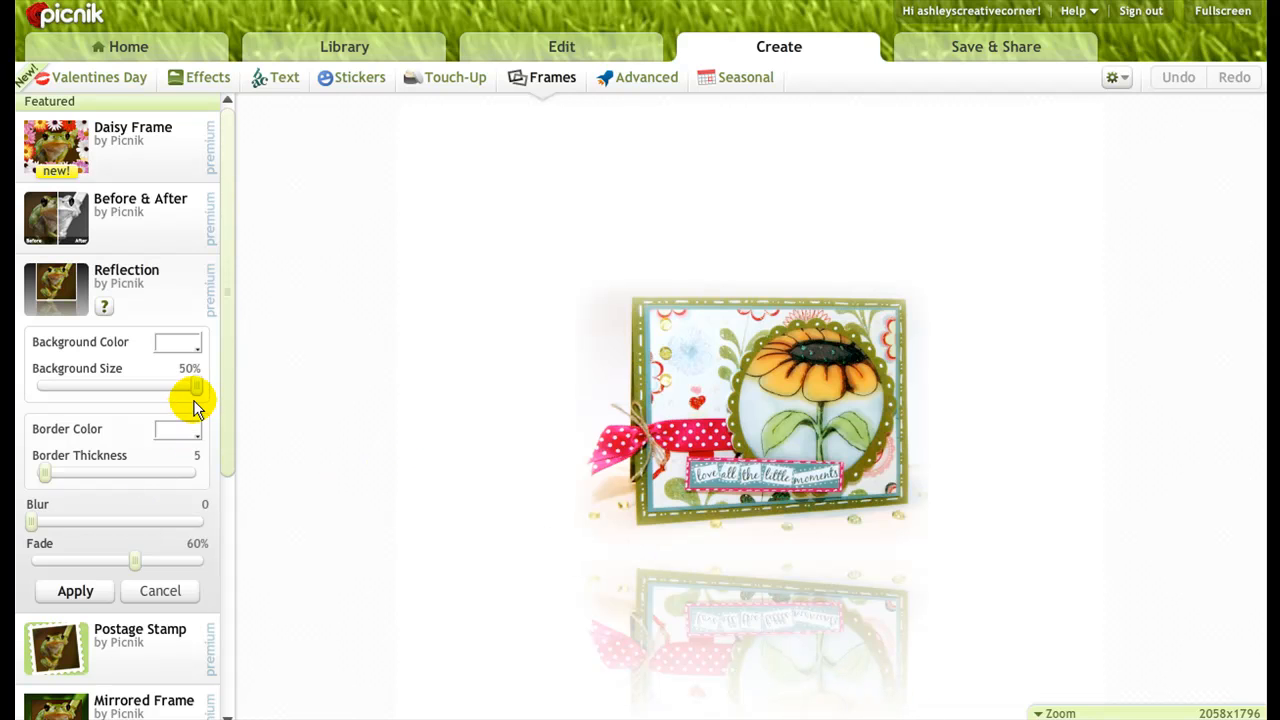
left_click_drag(195, 387, 133, 397)
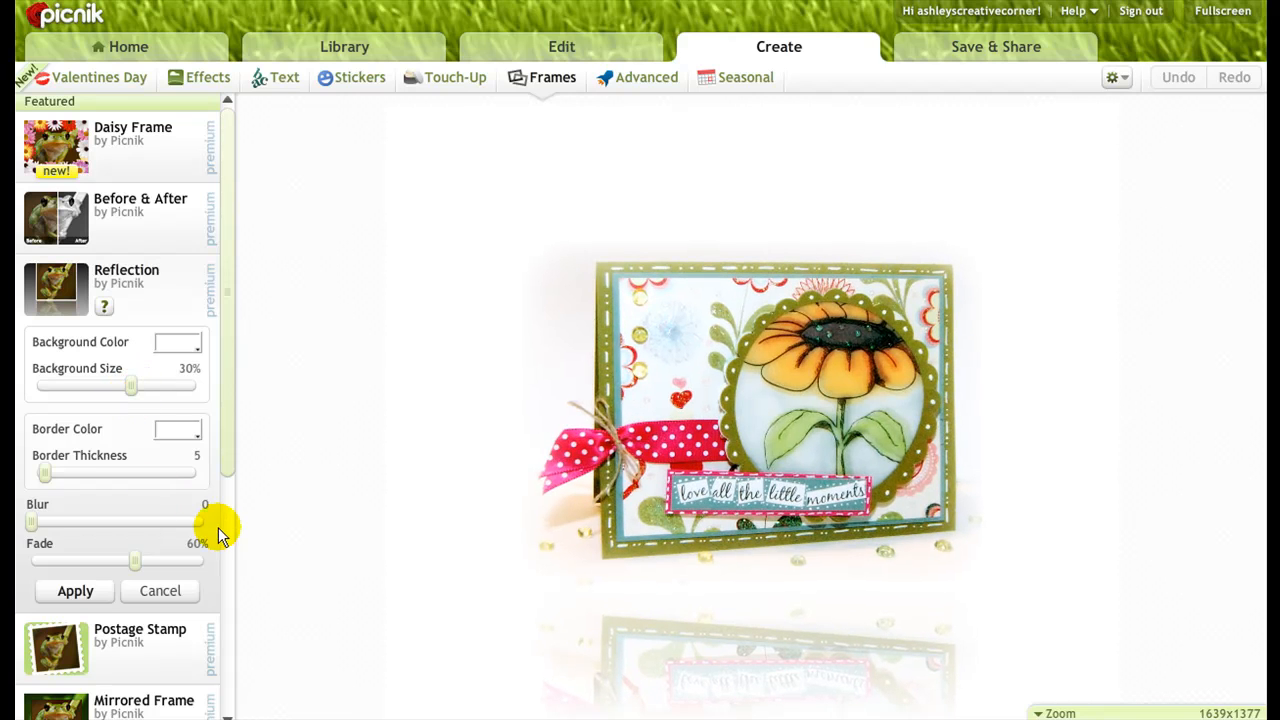
- Set the reflection's border thickness and blur to 0, and apply the frame
left_click_drag(43, 474, 161, 480)
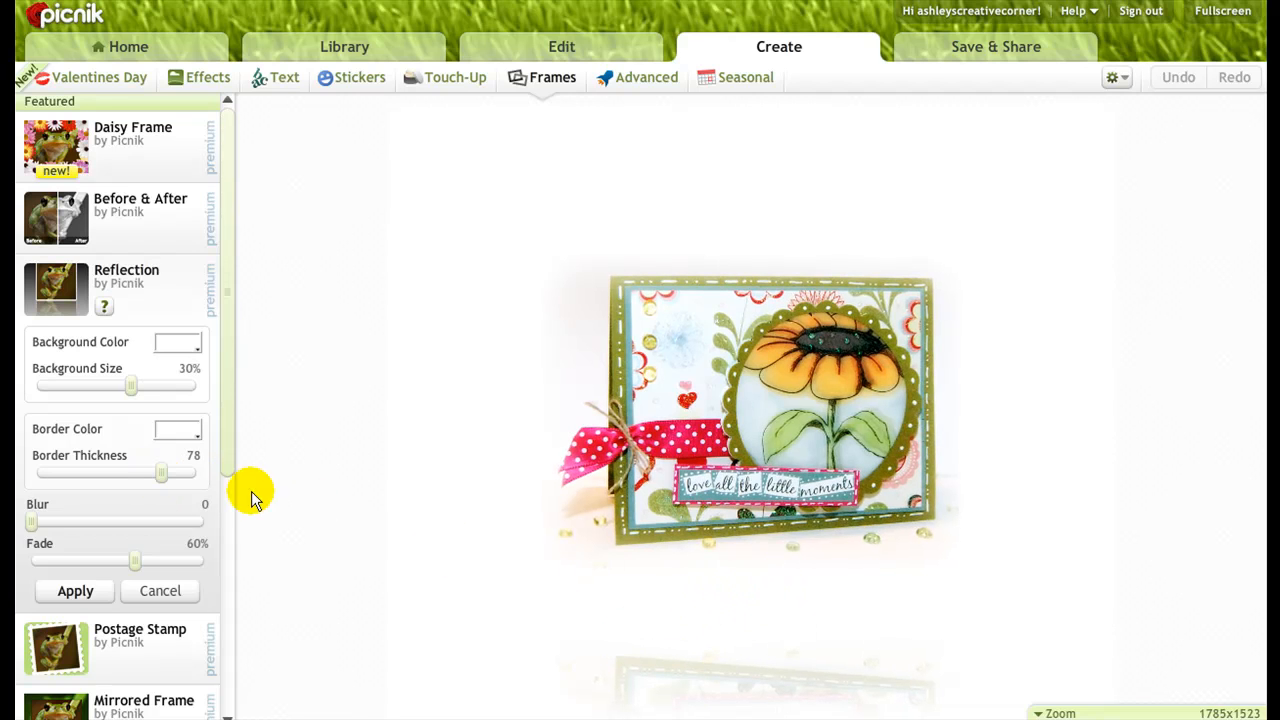
mouse_move(163, 478)
left_mouse_down()
mouse_move(104, 487)
mouse_move(23, 460)
mouse_move(16, 476)
left_mouse_up()
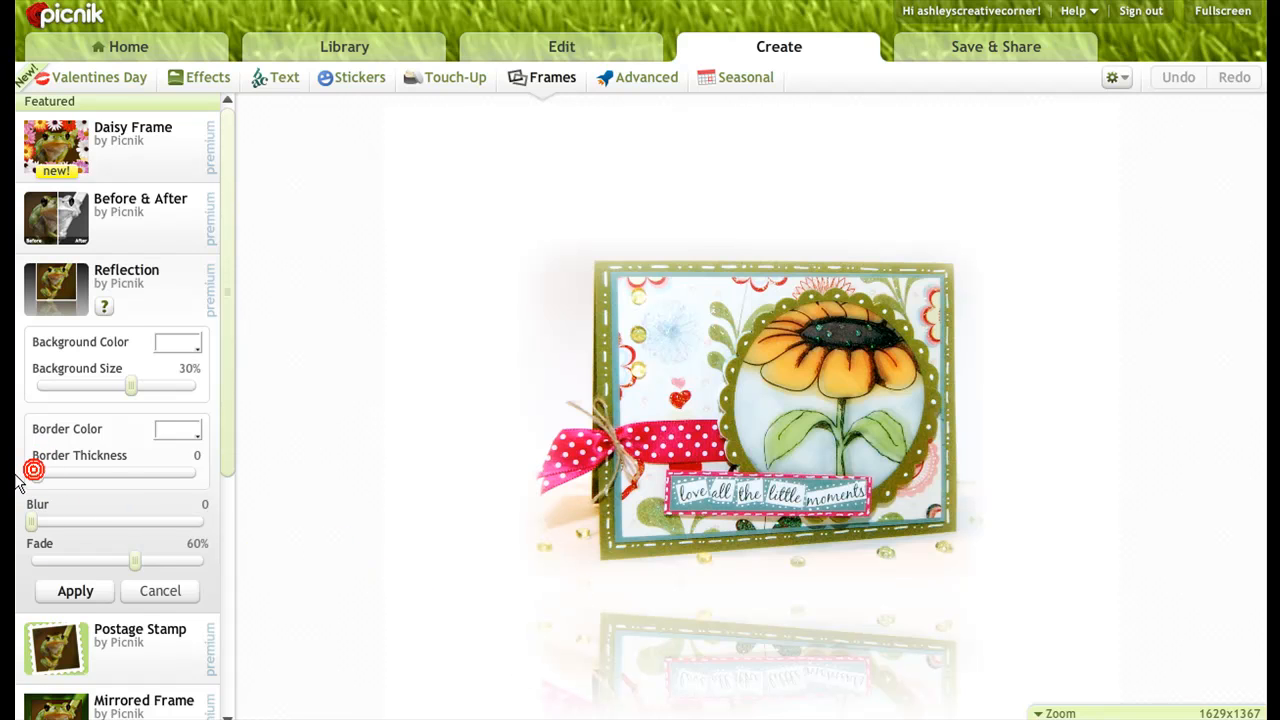
mouse_move(33, 527)
left_mouse_down()
mouse_move(191, 529)
mouse_move(18, 540)
left_mouse_up()
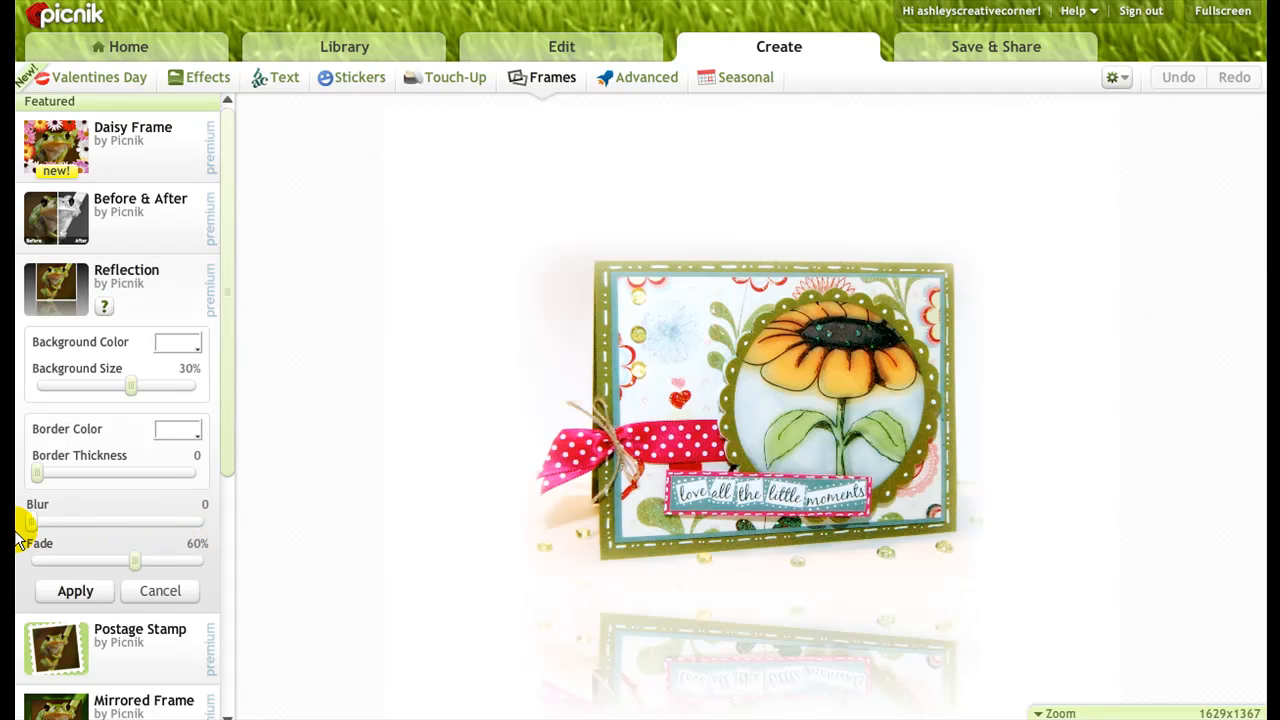
left_click_drag(155, 565, 81, 592)
left_click(82, 592)
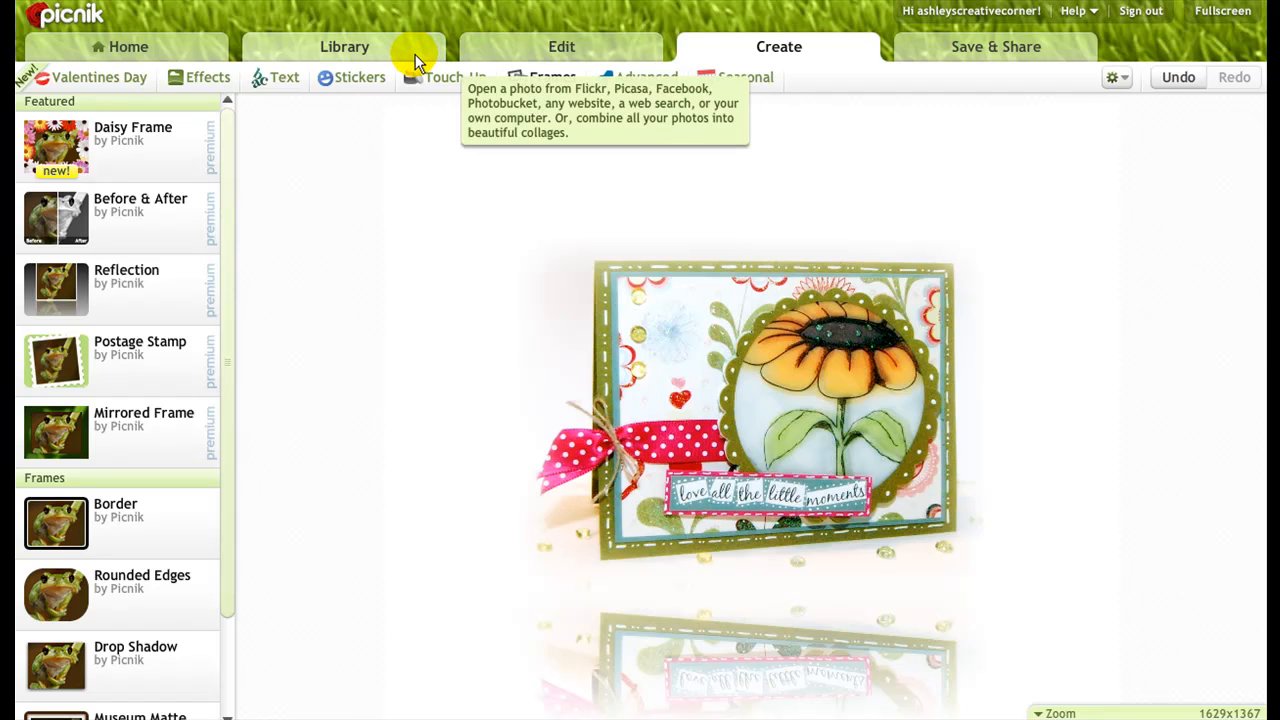
- Crop the photo without constraints to about 990 x 1059 around the card and its reflection
left_click(561, 47)
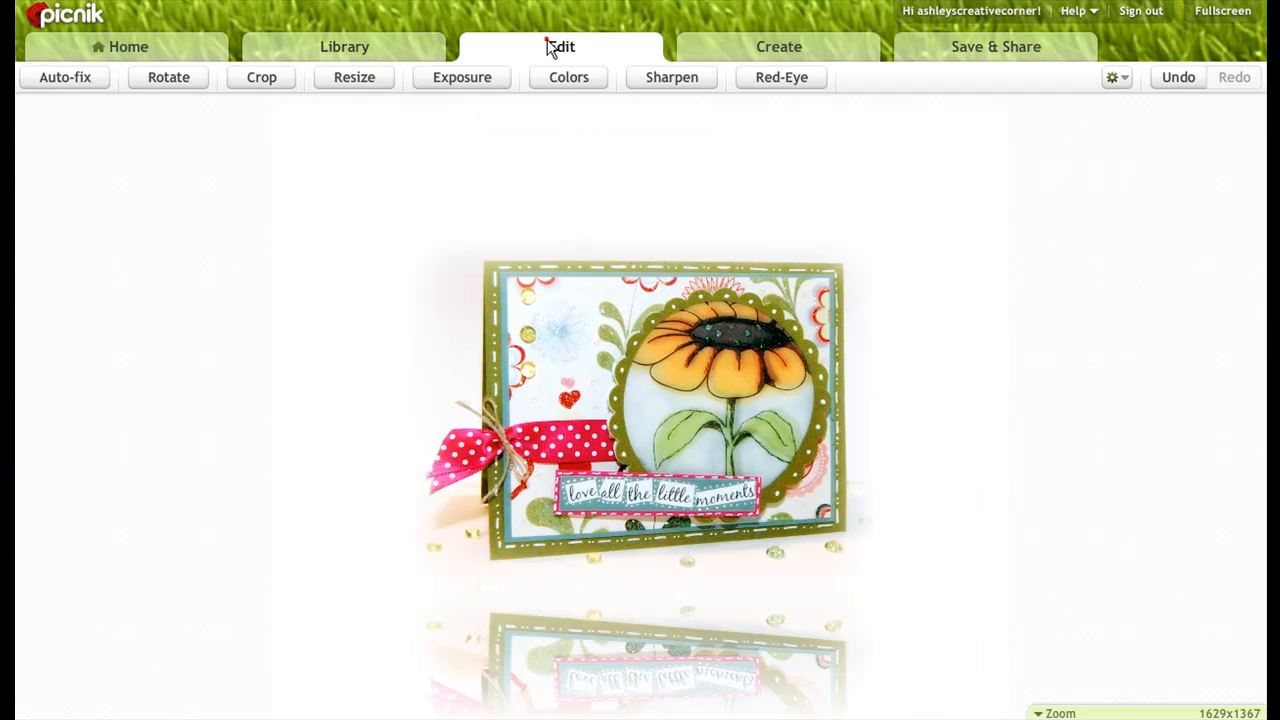
left_click(262, 77)
left_click_drag(852, 534, 860, 573)
left_click_drag(900, 500, 876, 503)
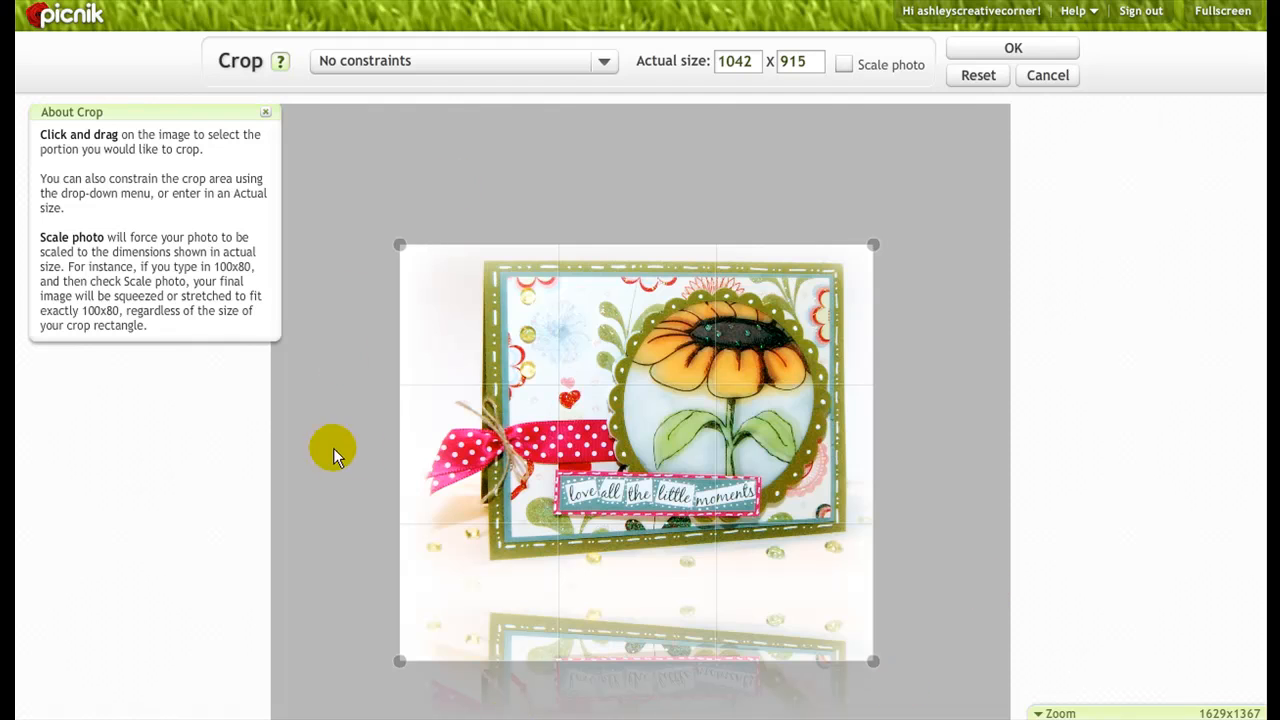
left_click_drag(400, 431, 424, 427)
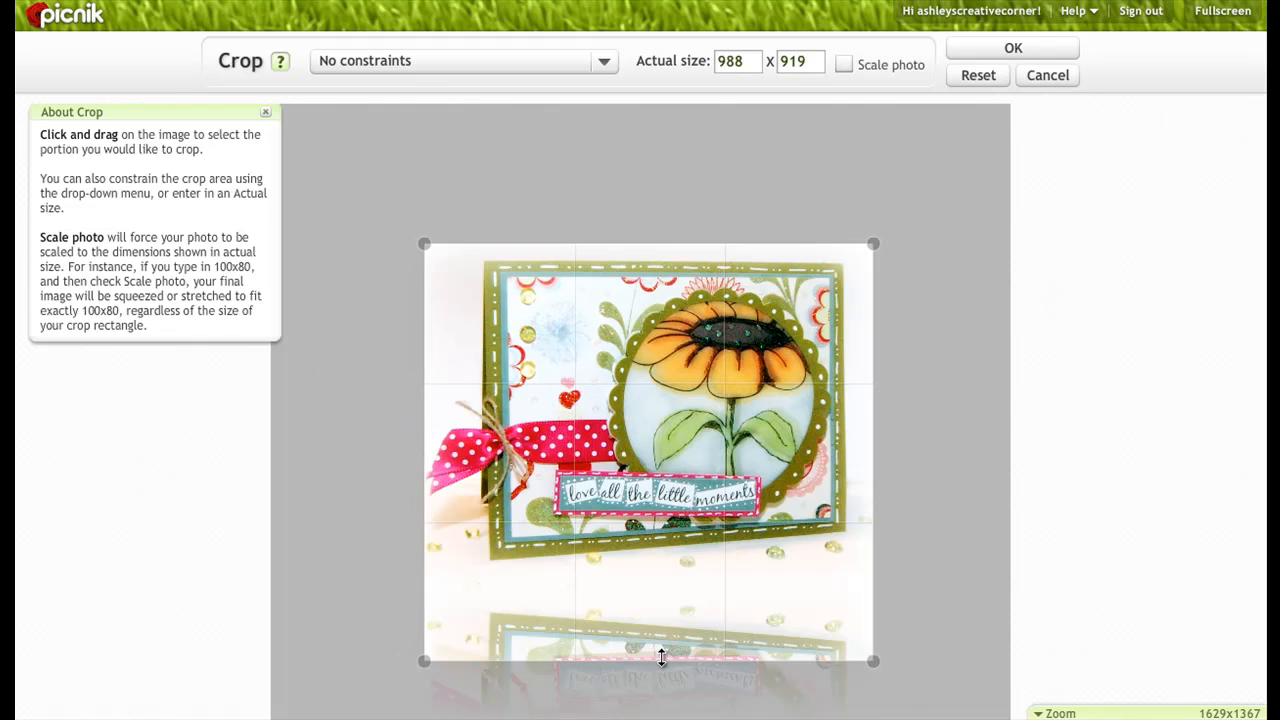
left_click_drag(660, 655, 661, 719)
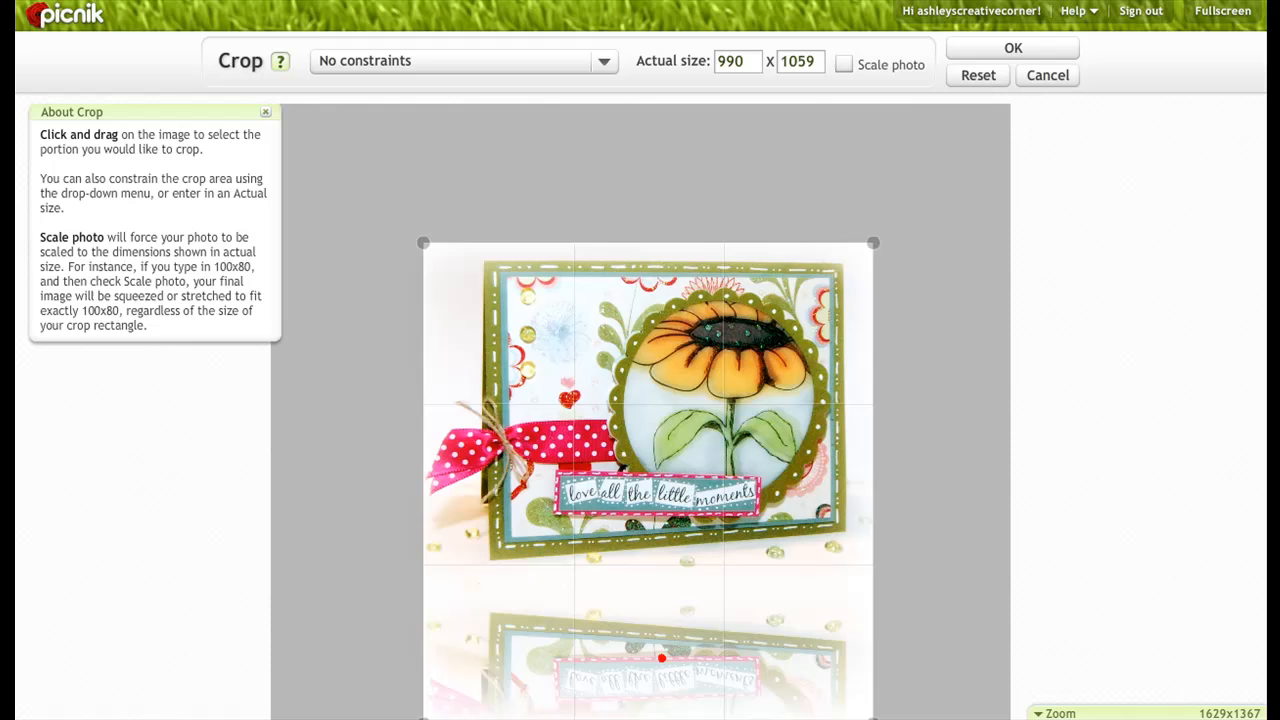
left_click(992, 55)
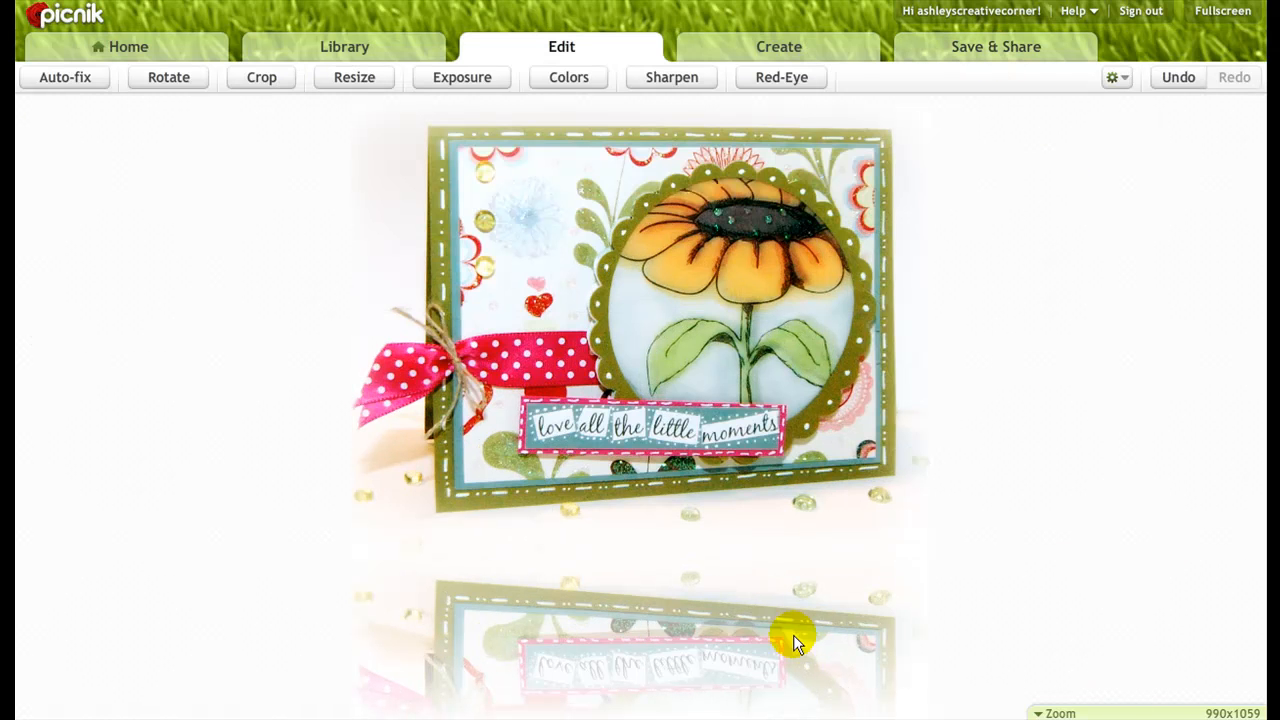
- Show the options for saving the photo to the computer, and minimise the browser
left_click(955, 57)
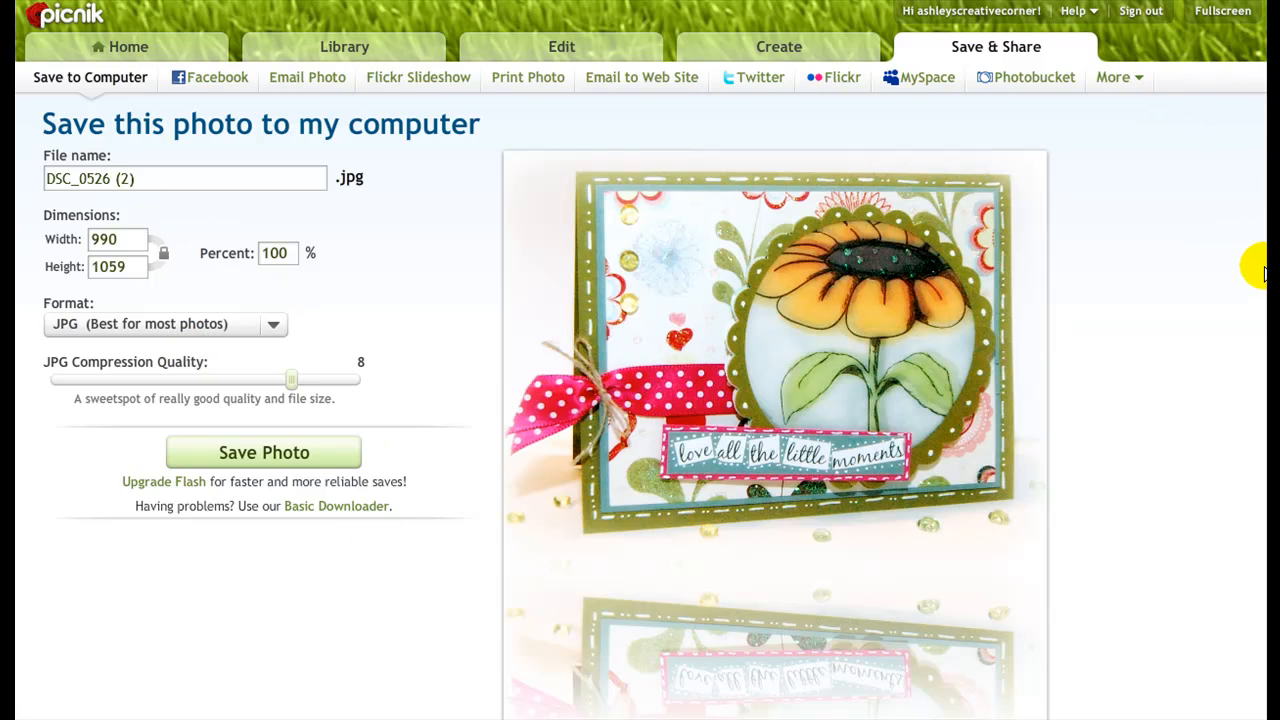
key("F11")
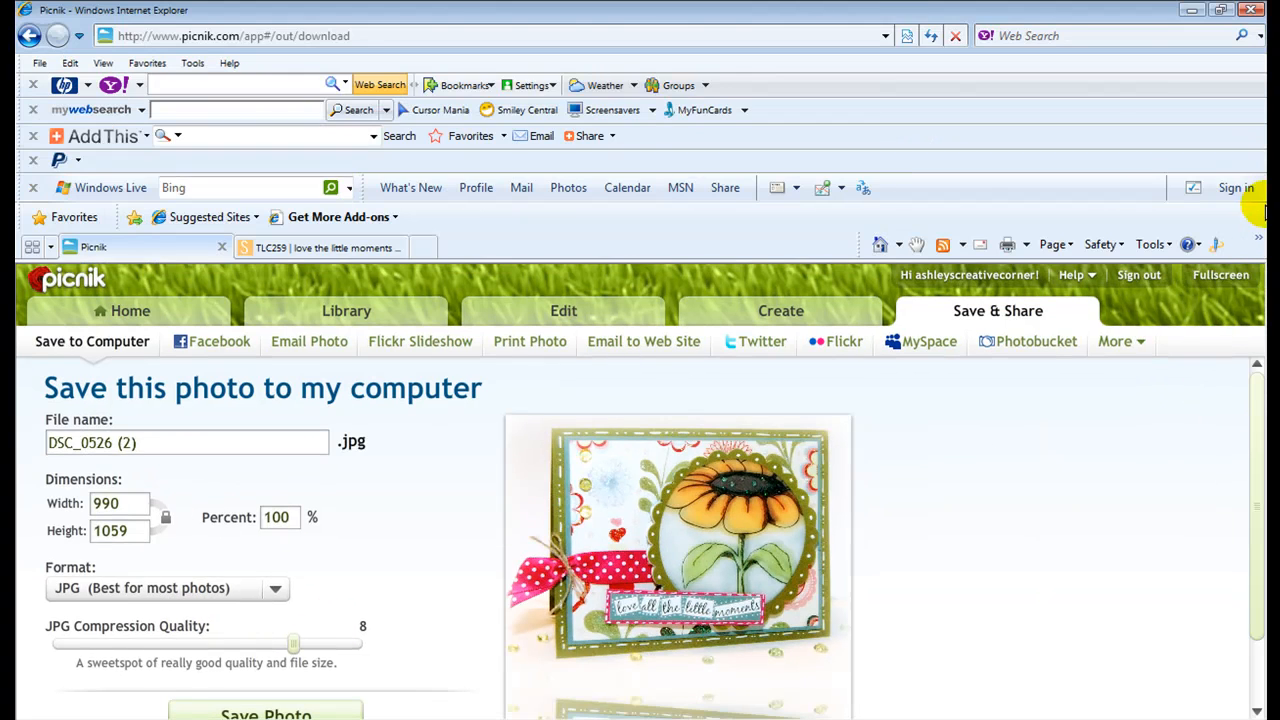
left_click(1190, 10)
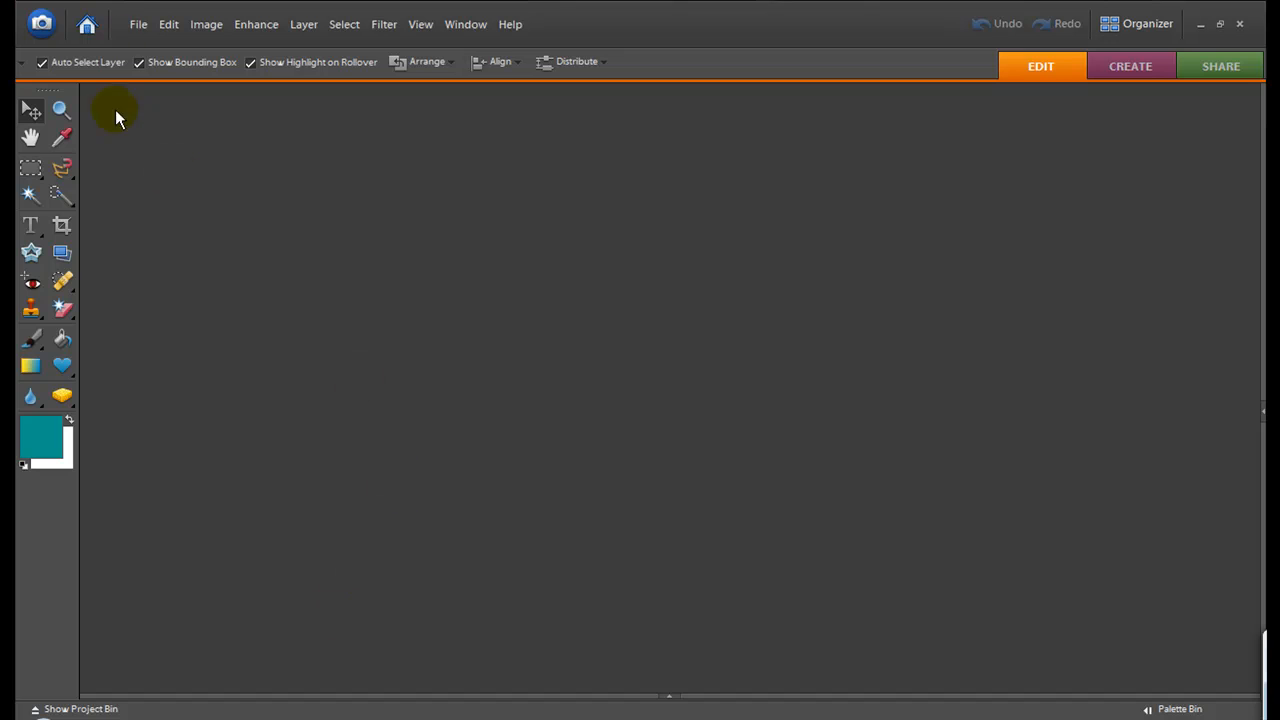
- Open the edited card photo DSC_0526 from the Desktop in Photoshop Elements
left_click(138, 24)
left_click(143, 62)
scroll(953, 360, "down", 5)
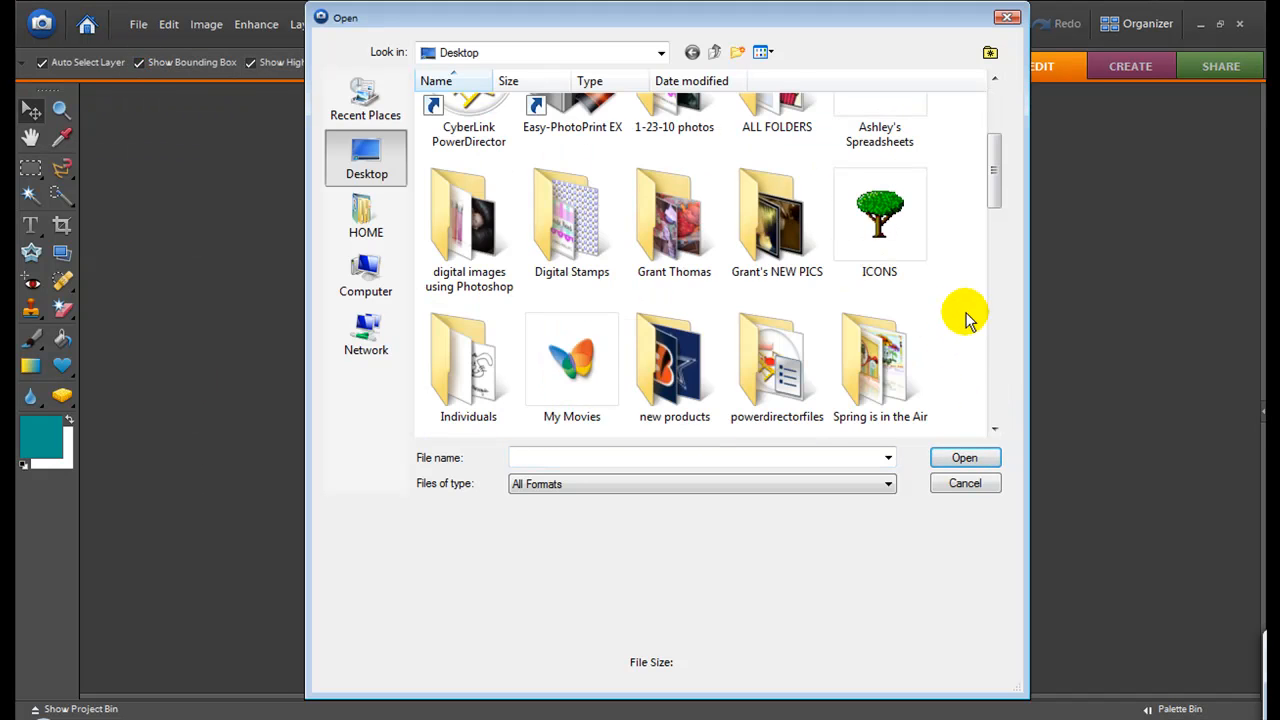
scroll(951, 315, "down", 2)
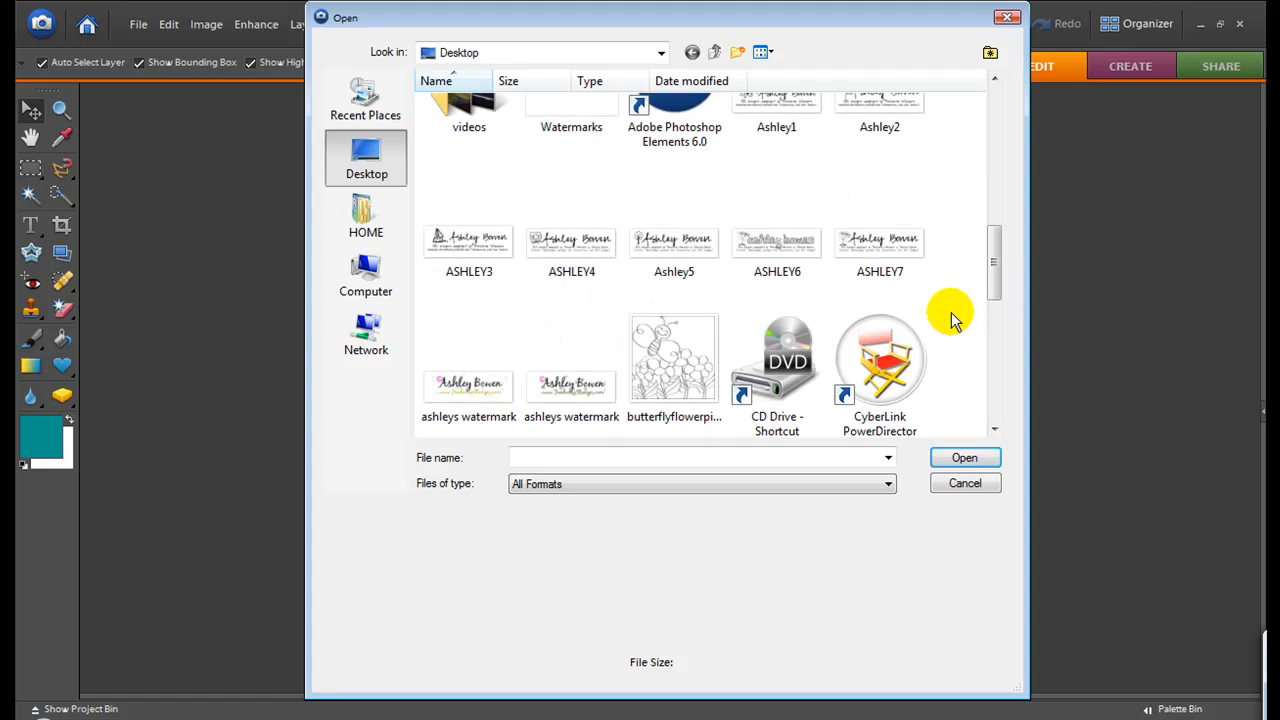
scroll(951, 316, "down", 2)
left_click(577, 320)
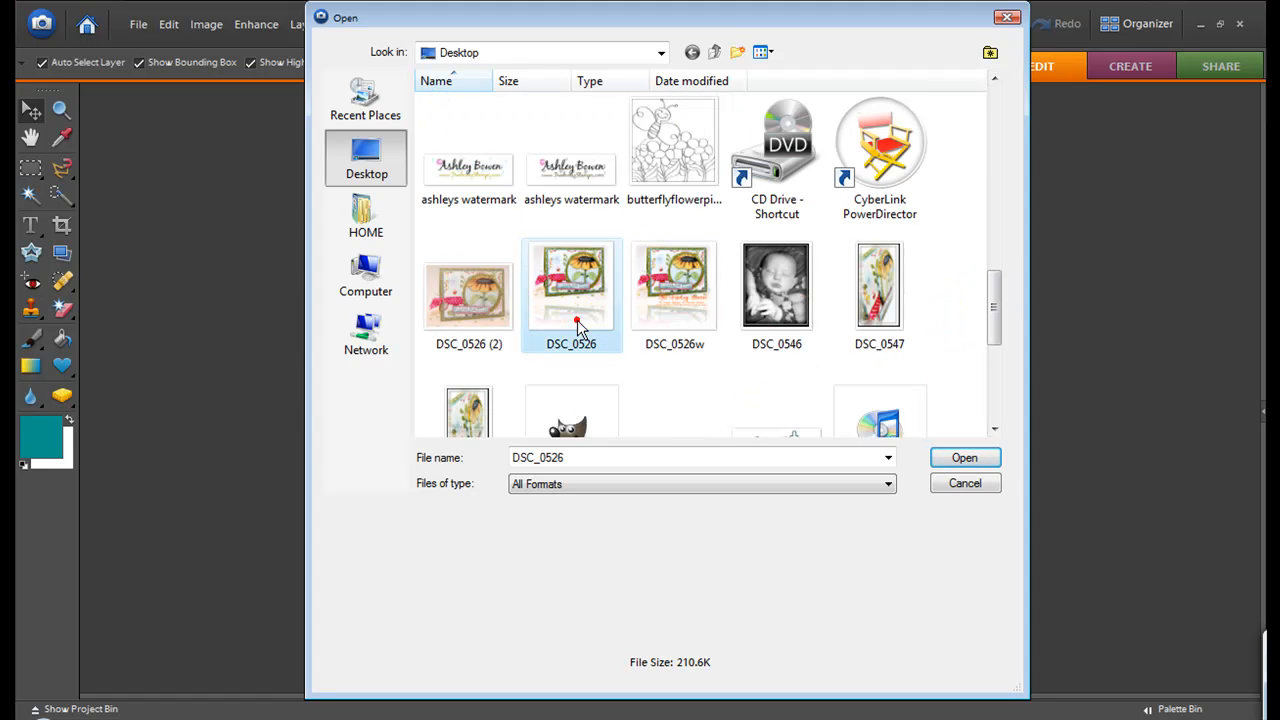
left_click(968, 460)
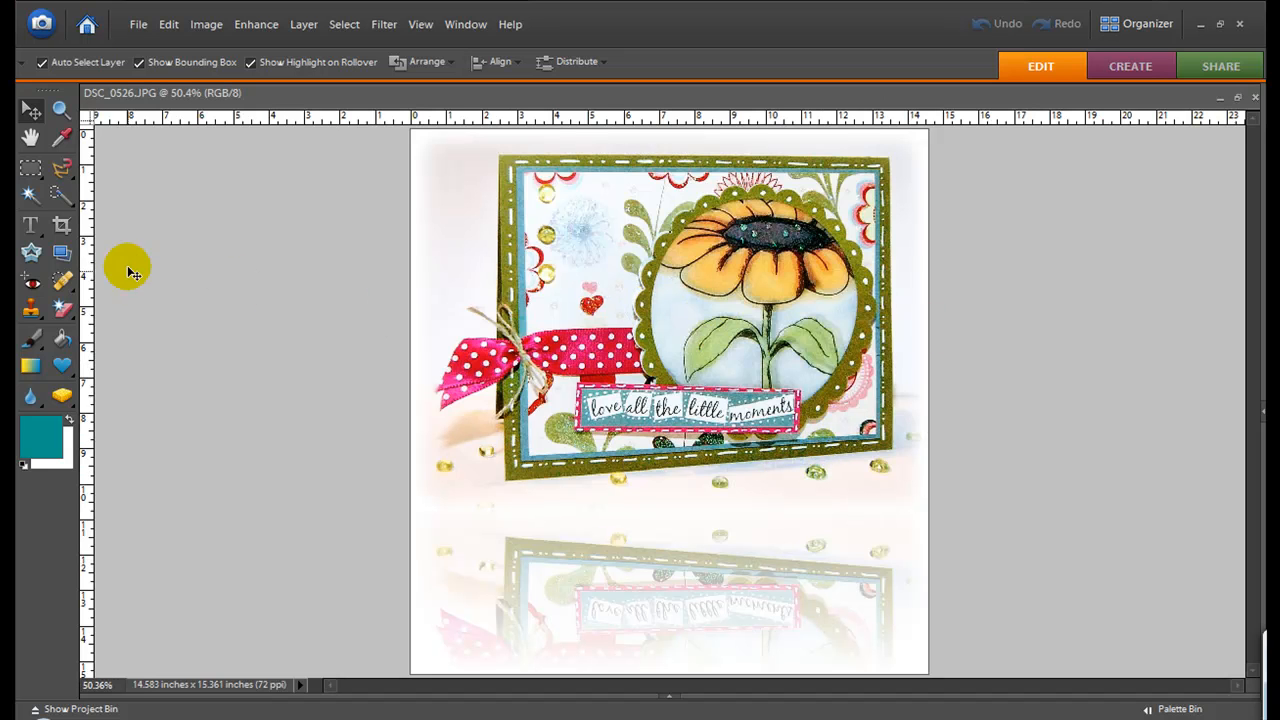
- Set the watermark brush to 906 px, and undo a teal test stamp across the card's lower edge
left_click(31, 338)
left_click(121, 62)
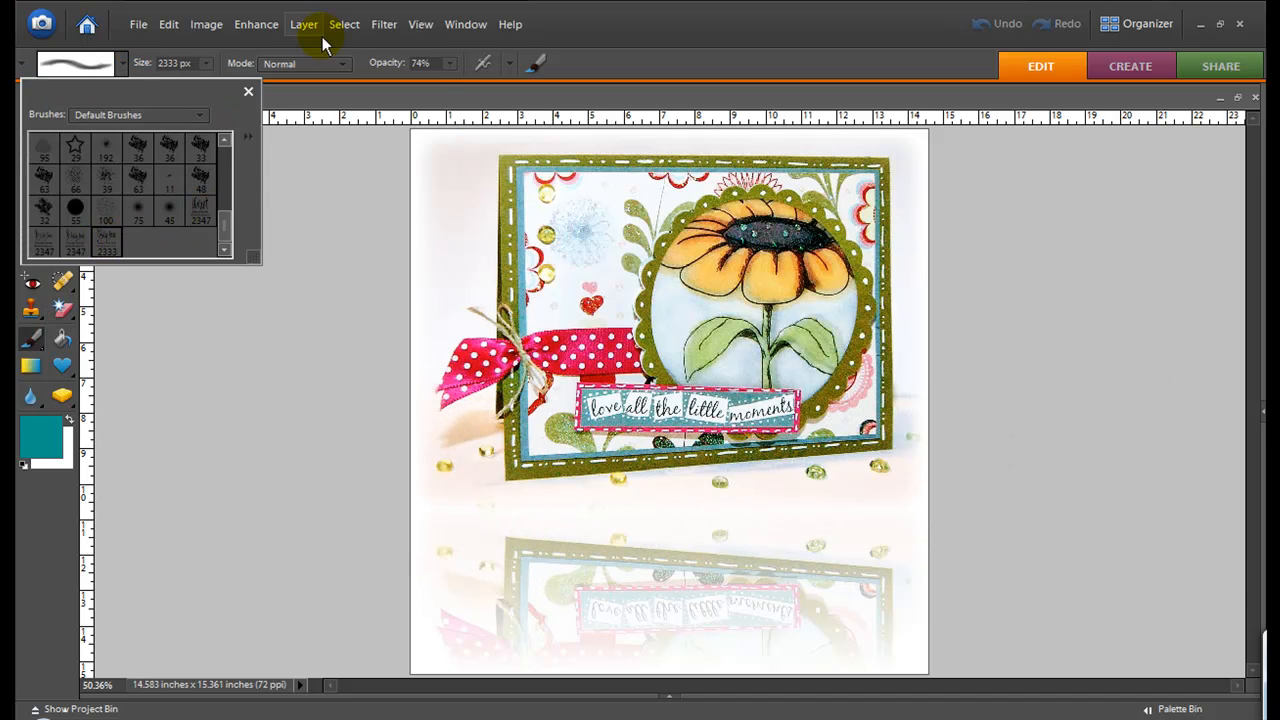
left_click(209, 63)
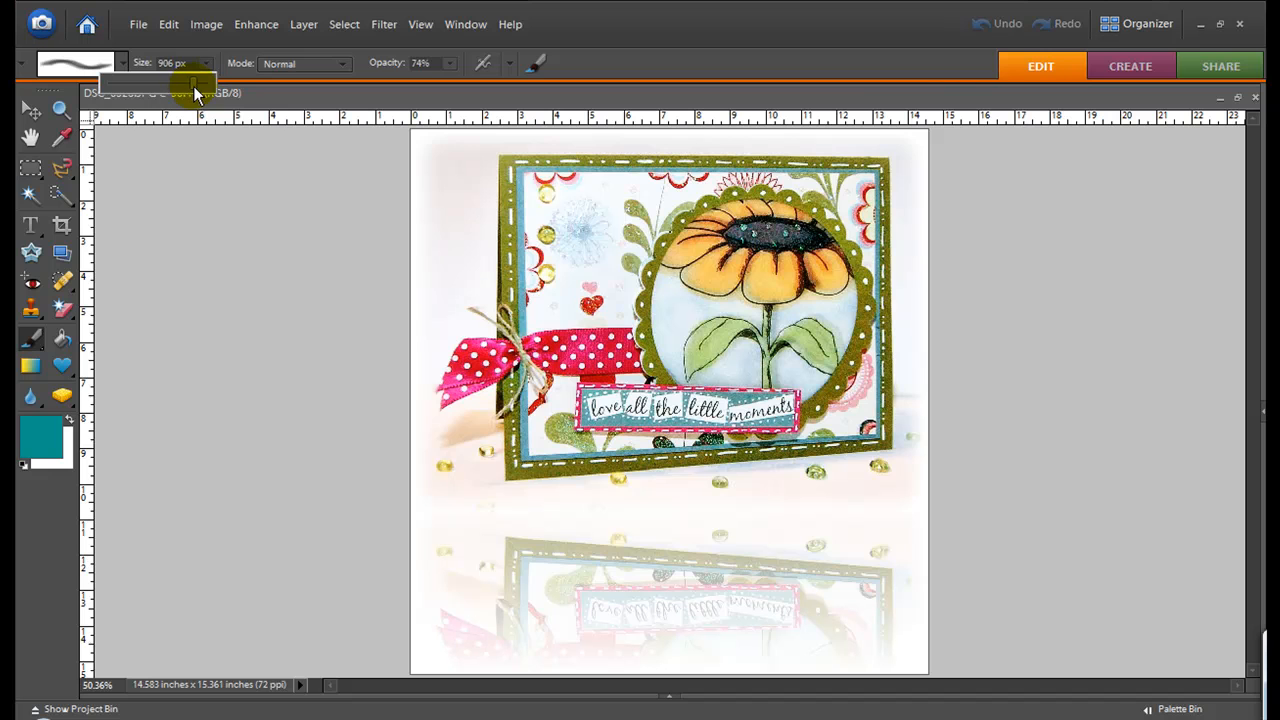
left_click(680, 495)
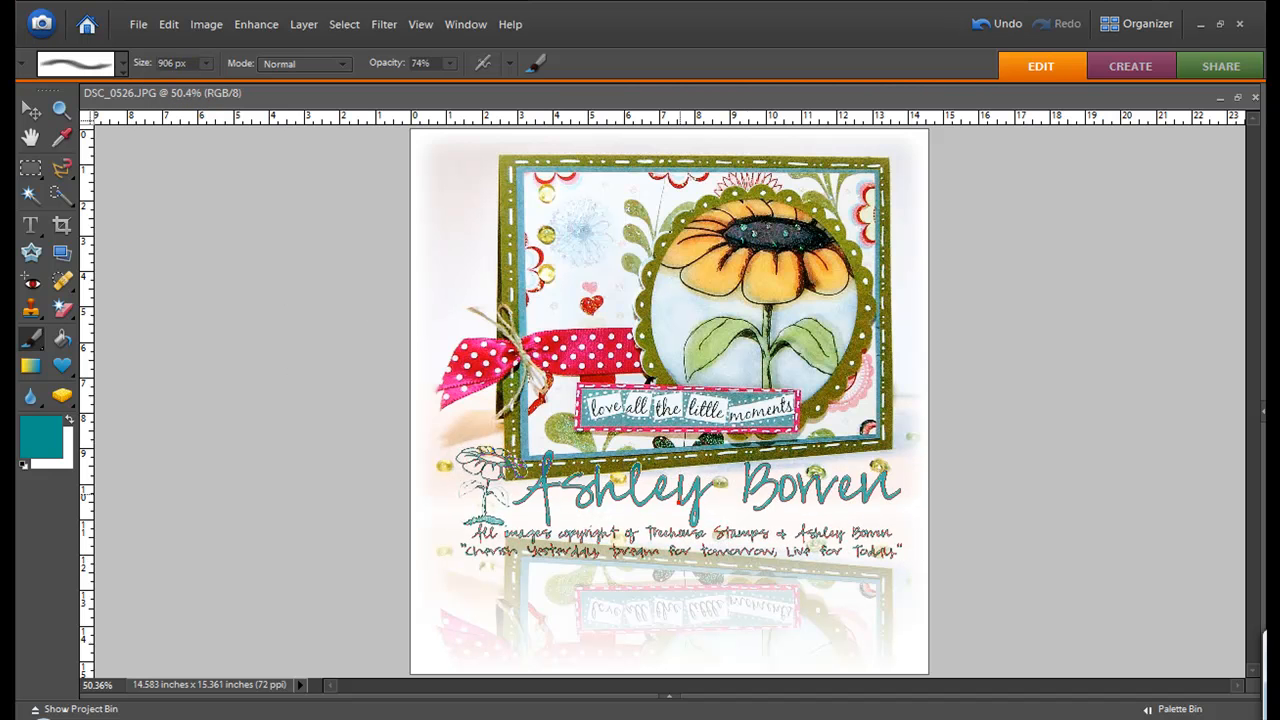
left_click(995, 23)
- Set the brush opacity to 81% and the foreground colour to pink ff005a
left_click(450, 64)
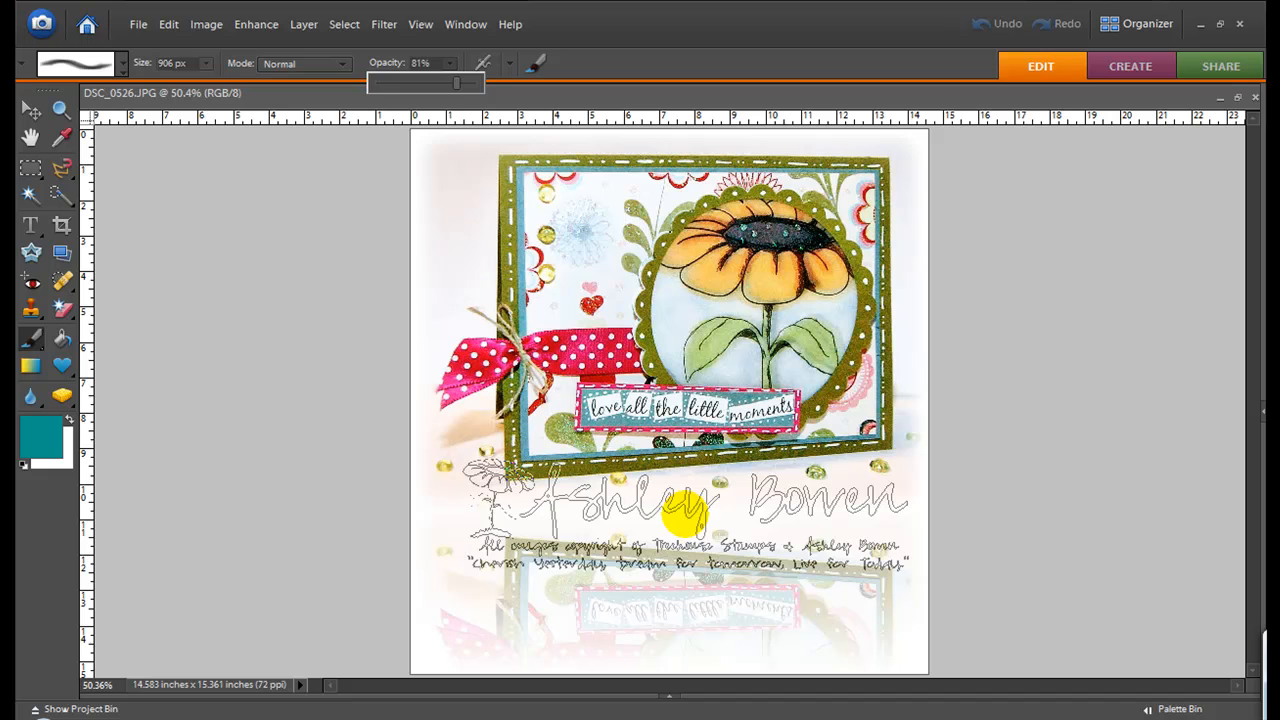
left_click(40, 437)
left_click(920, 276)
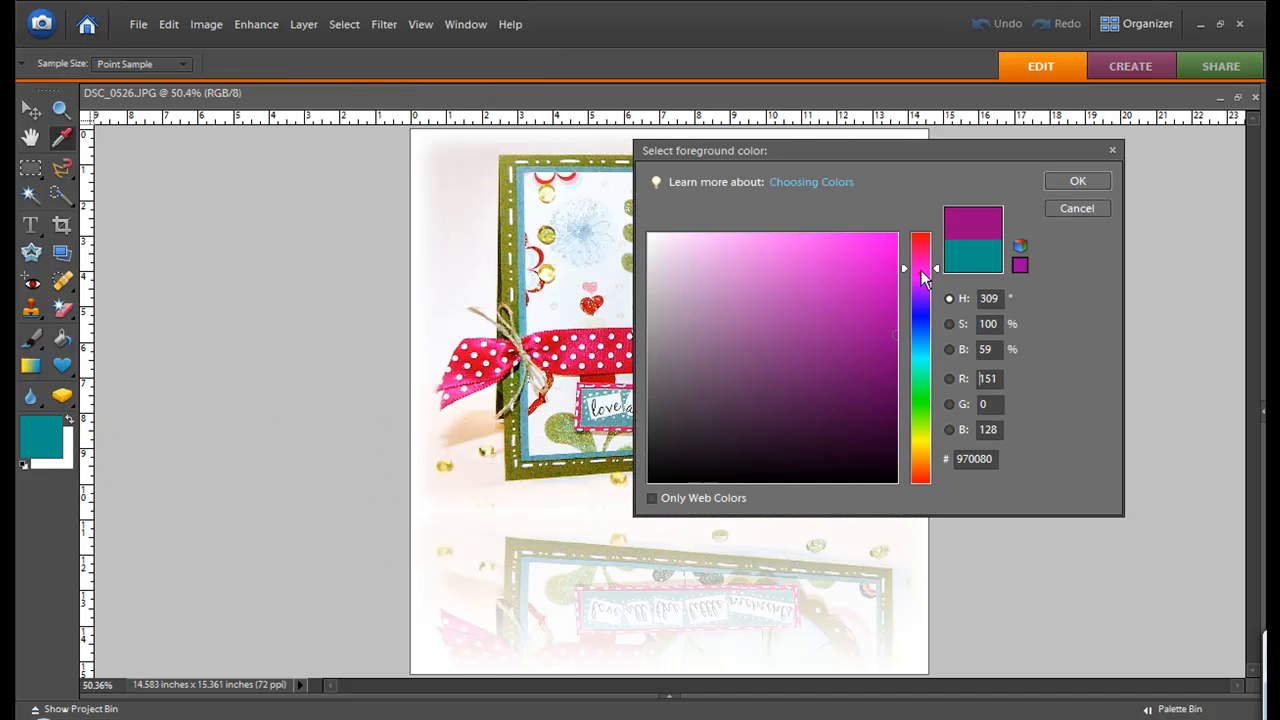
left_click_drag(922, 282, 920, 250)
left_click(851, 251)
left_click(1077, 182)
- Stamp the pink signature and copyright watermark across the card's lower edge, above its reflection
mouse_move(733, 489)
left_mouse_down()
mouse_move(688, 510)
mouse_move(520, 505)
mouse_move(700, 508)
mouse_move(683, 509)
left_mouse_up()
left_click(683, 507)
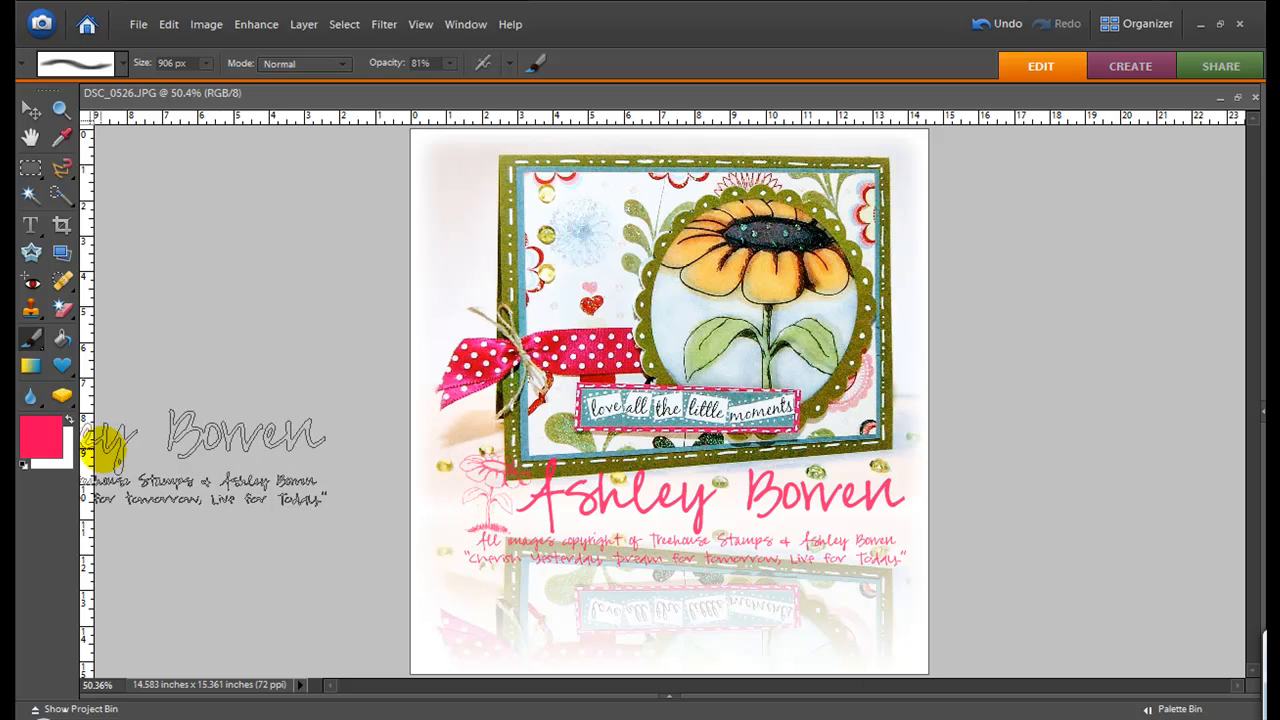
left_click(755, 532)
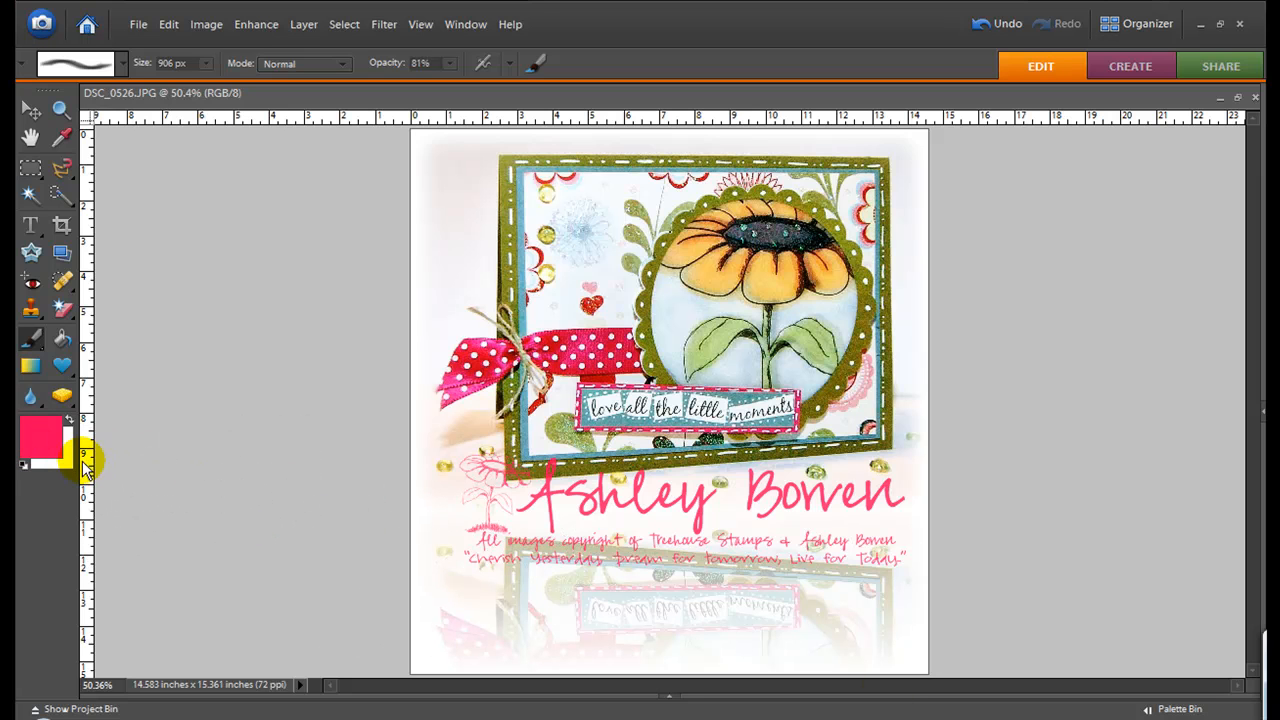
- Set the foreground colour to purple c600ff and stamp the watermark over the pink one on the card's lower edge
left_click(40, 438)
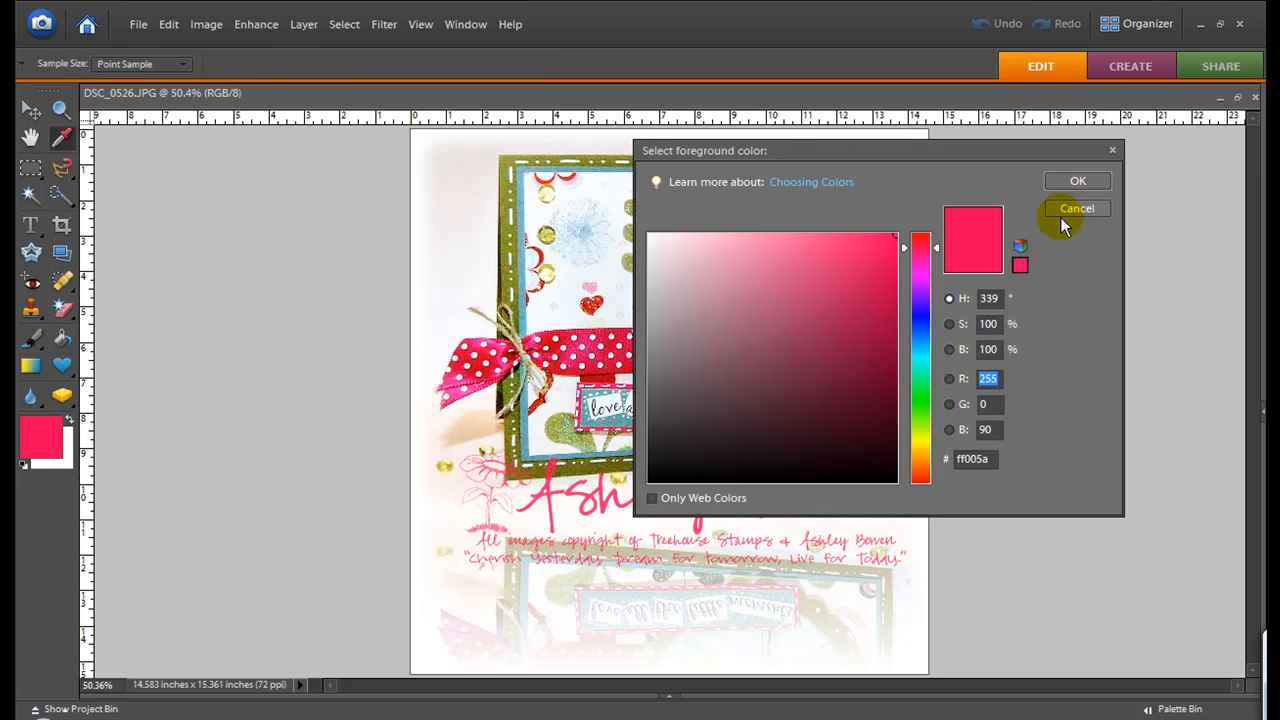
left_click(935, 253)
left_click_drag(937, 250, 940, 285)
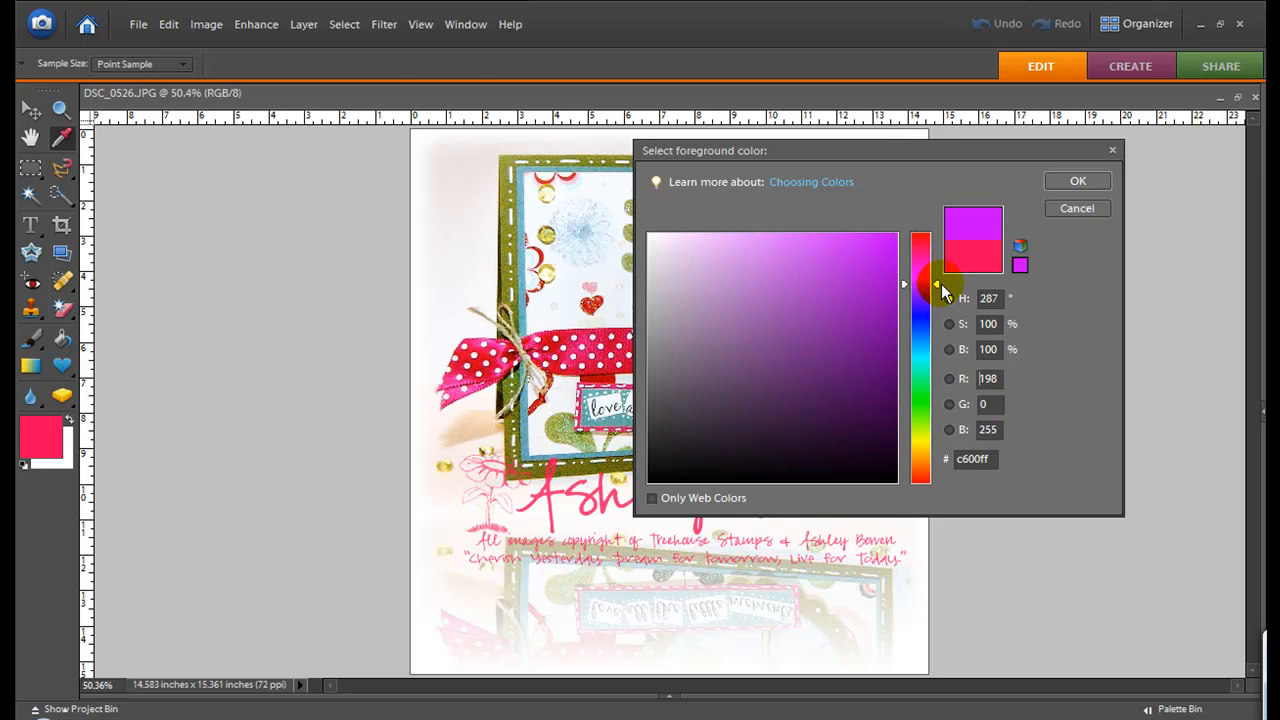
left_click(1077, 181)
key("b")
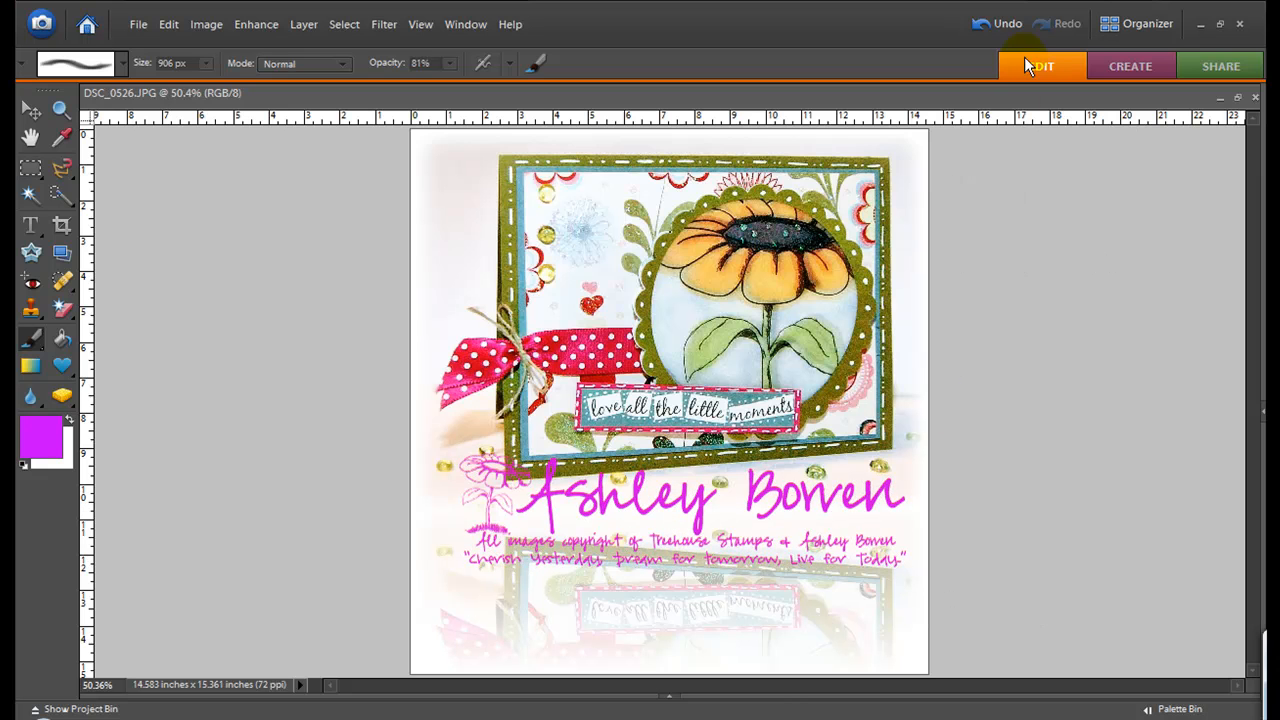
- Undo the purple and pink watermark stamps on the card's lower edge
left_click(997, 23)
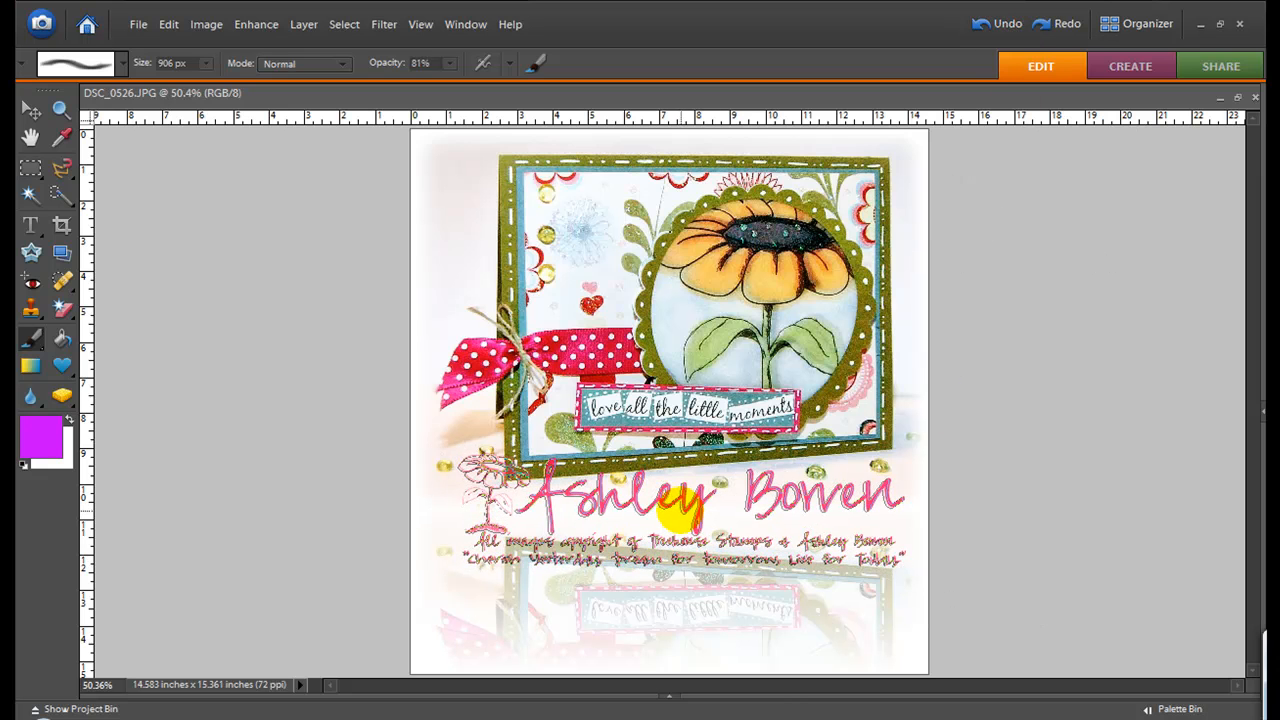
key("ctrl+y")
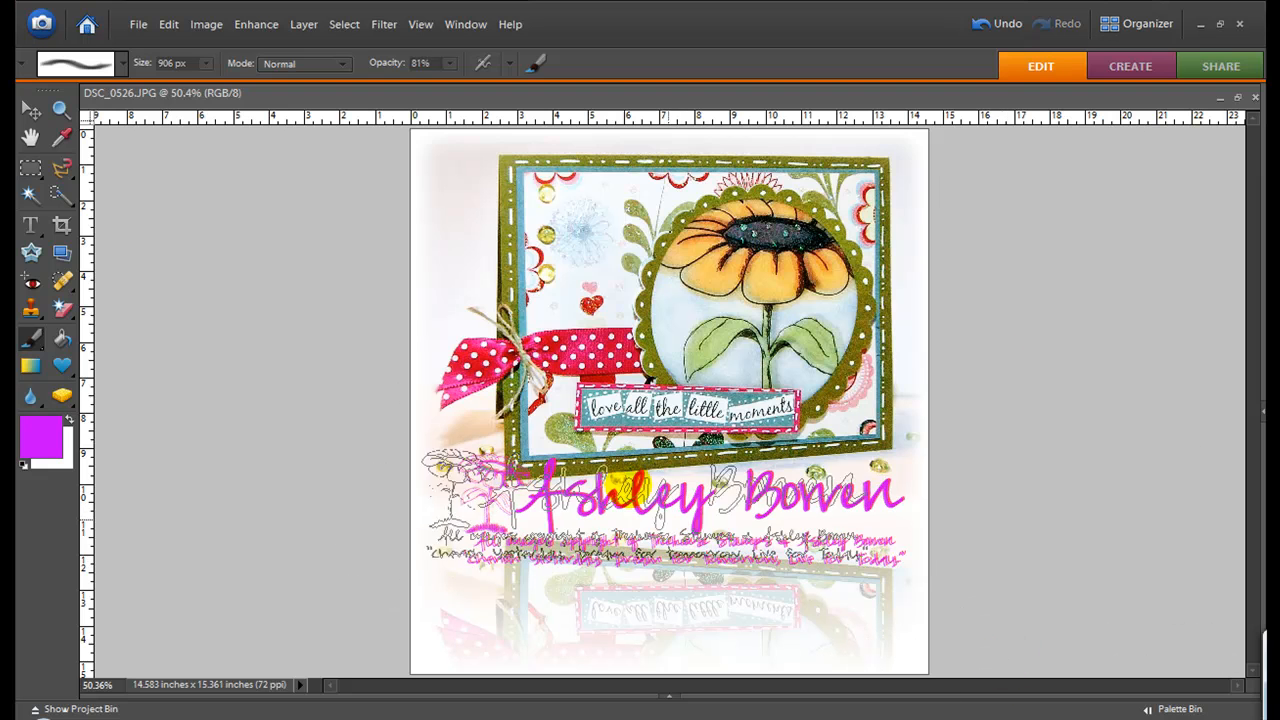
left_click(1007, 24)
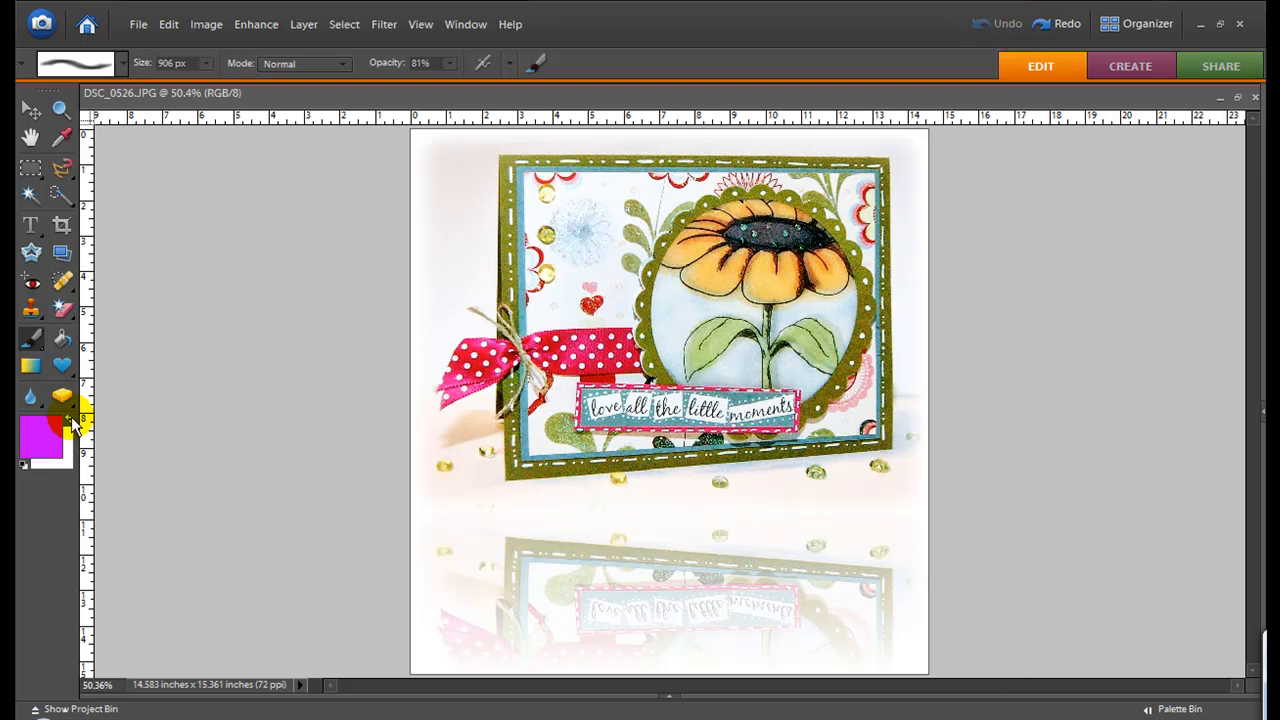
- Set the foreground colour to yellow fff000 and stamp the watermark across the card's lower edge, above its reflection
left_click(42, 436)
left_click_drag(924, 371, 935, 440)
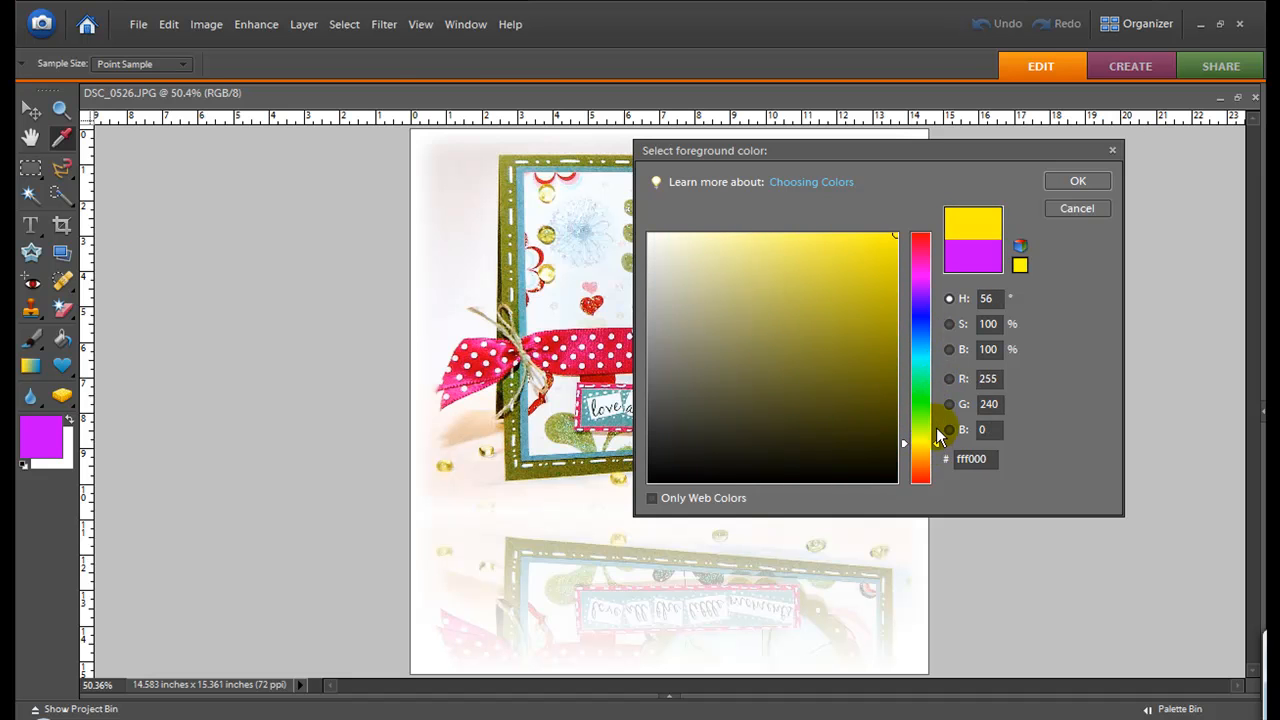
left_click(1066, 186)
left_click(690, 500)
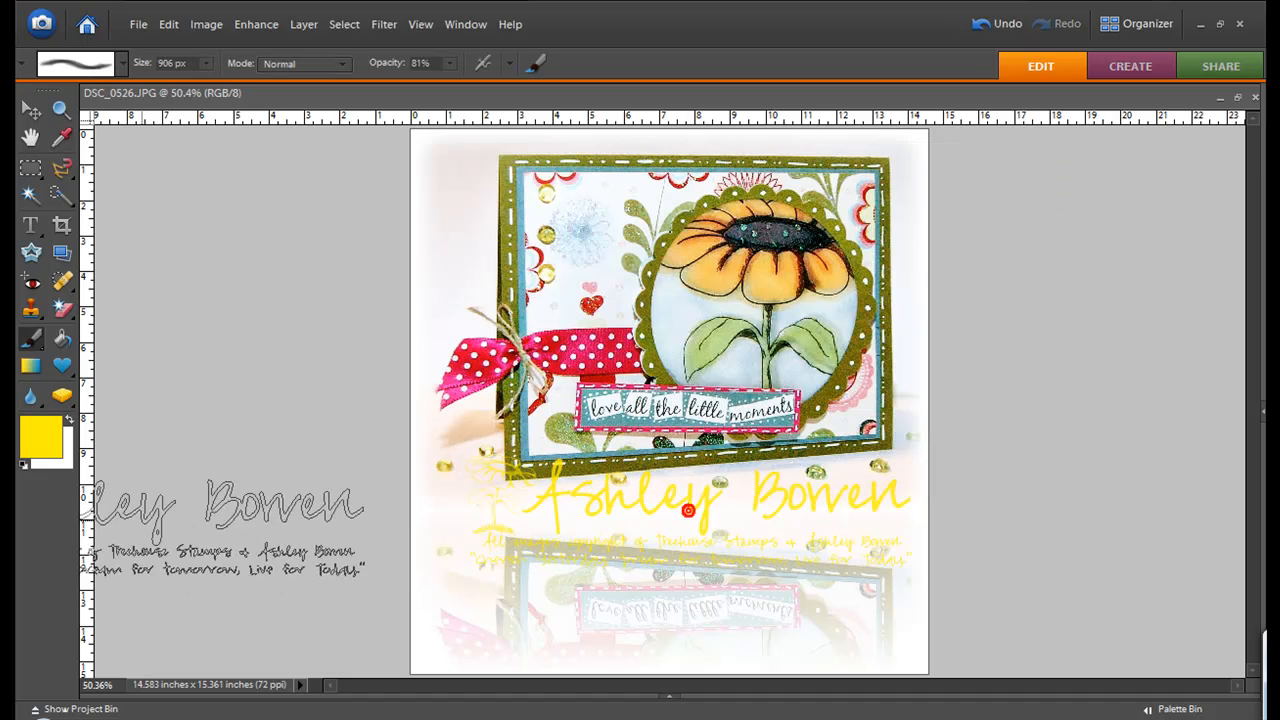
- Set the foreground colour to magenta f600ff, stamp the watermark slightly offset over the yellow one, and switch to the Move tool
left_click(29, 445)
left_click_drag(925, 355, 925, 279)
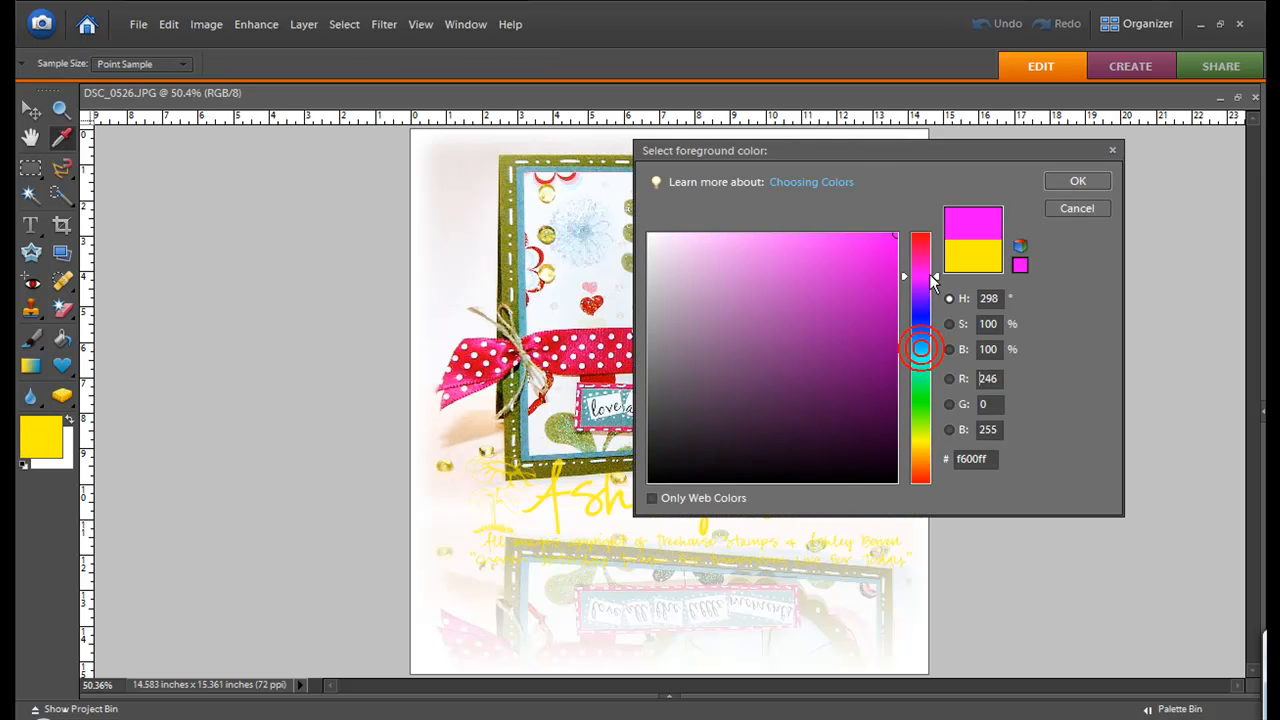
left_click(1088, 181)
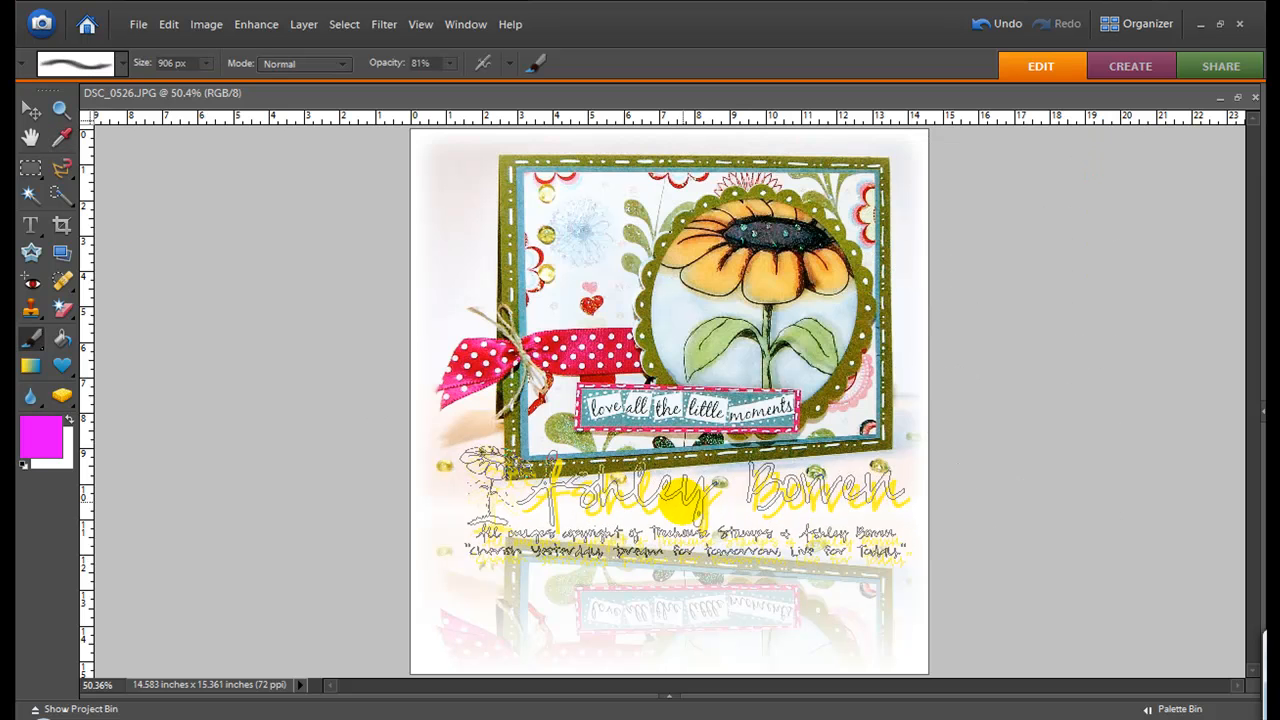
left_click(686, 512)
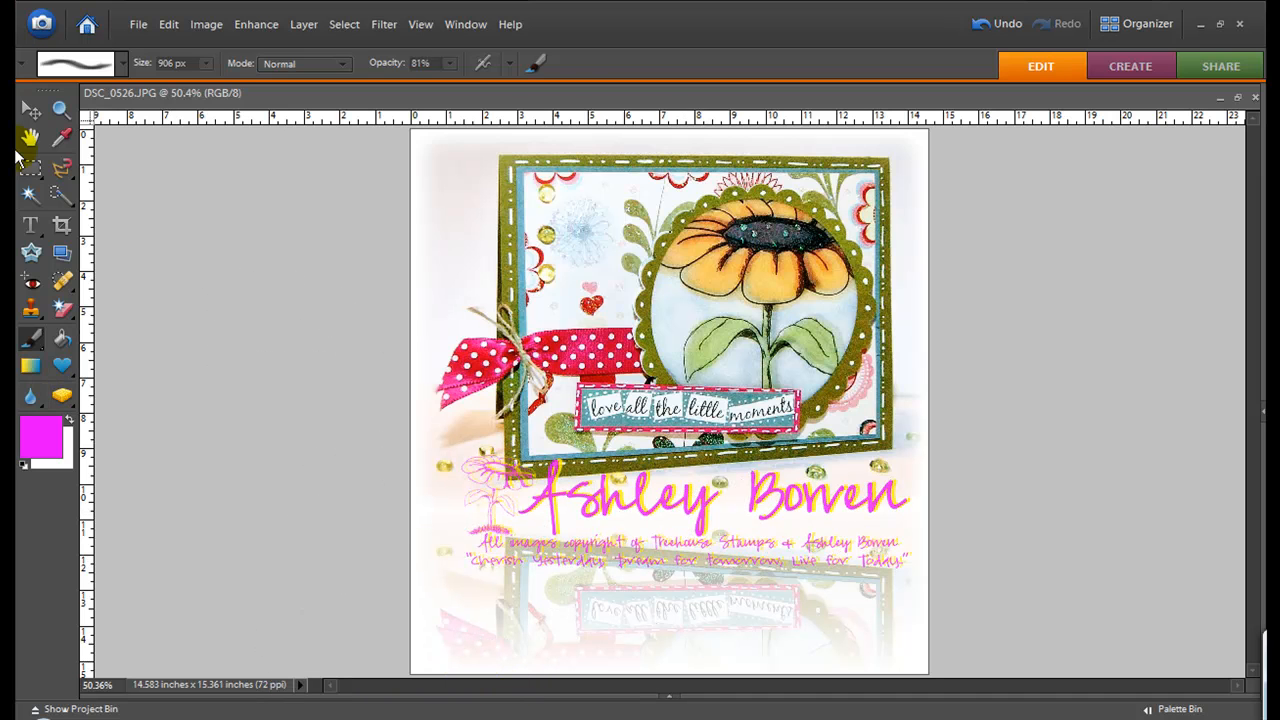
left_click(31, 110)
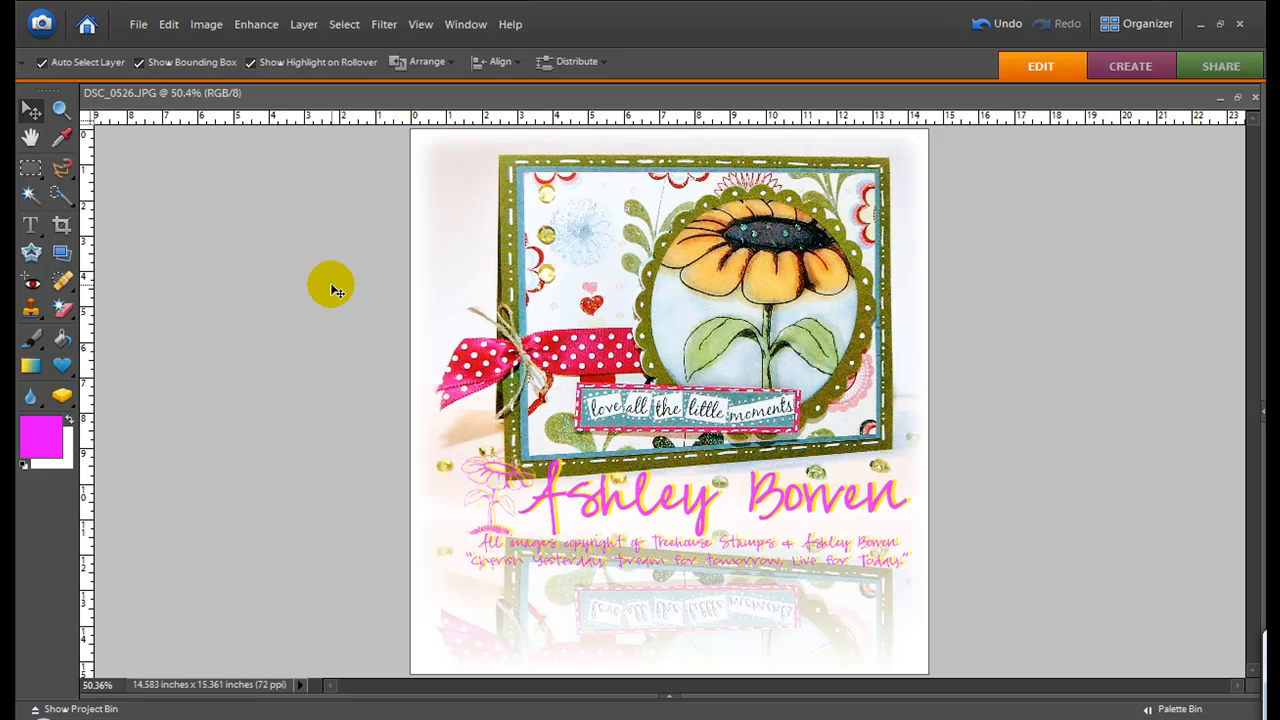